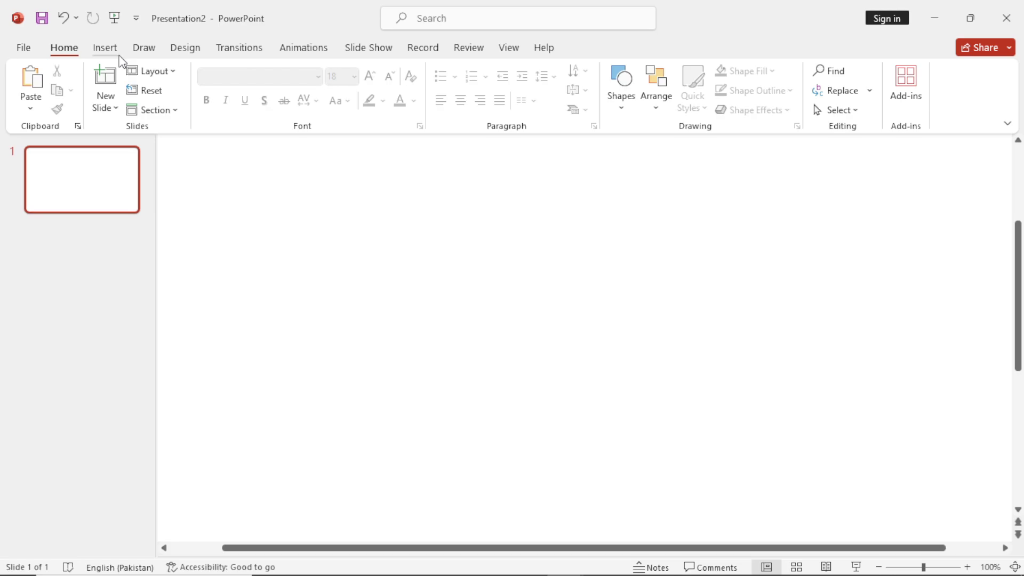
Draw a square of about 5.45 cm per side on the blank slide.
{"action": "left_click", "coordinate": [104, 51]}
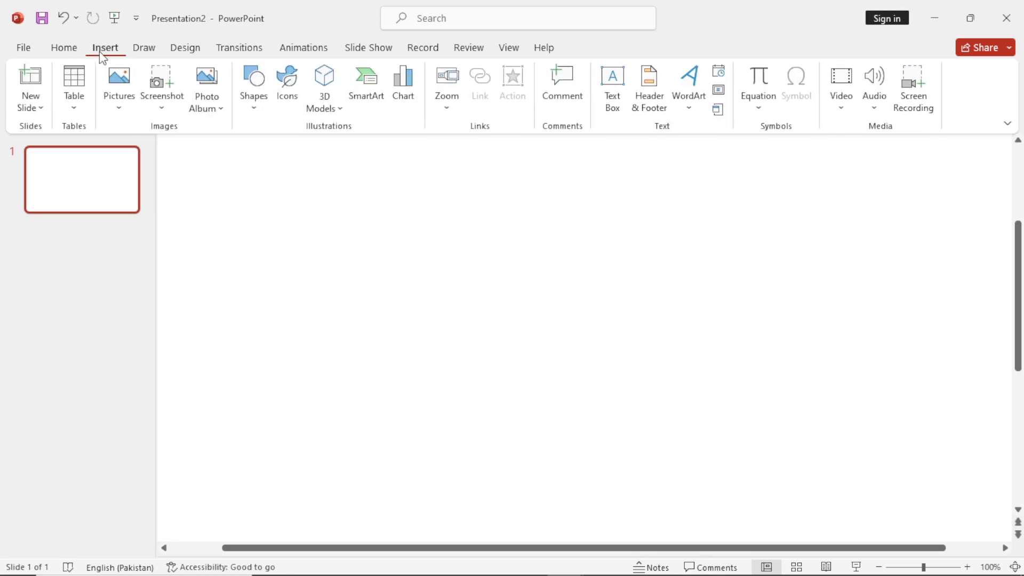
{"action": "left_click", "coordinate": [255, 116]}
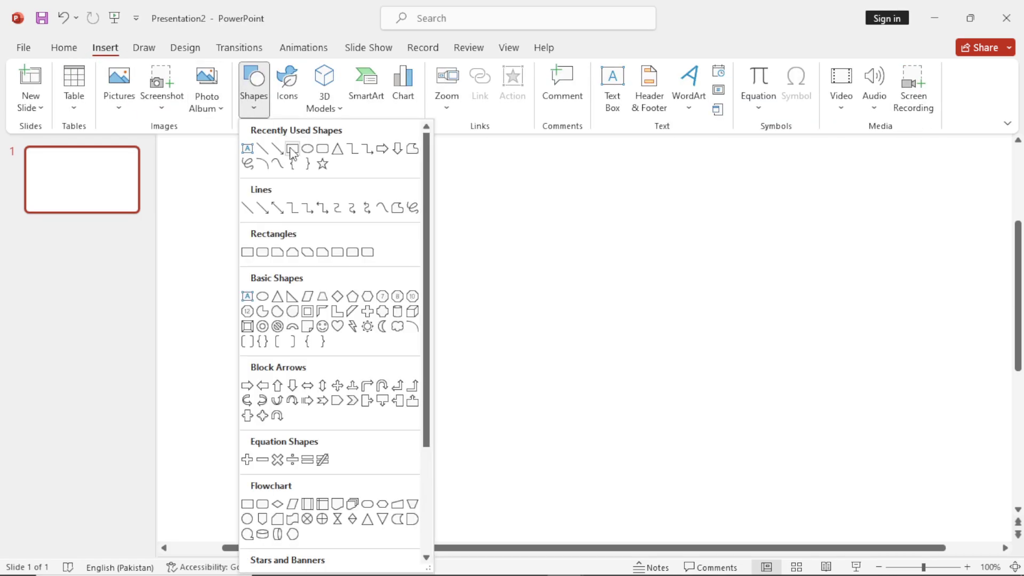
{"action": "left_click", "coordinate": [292, 151]}
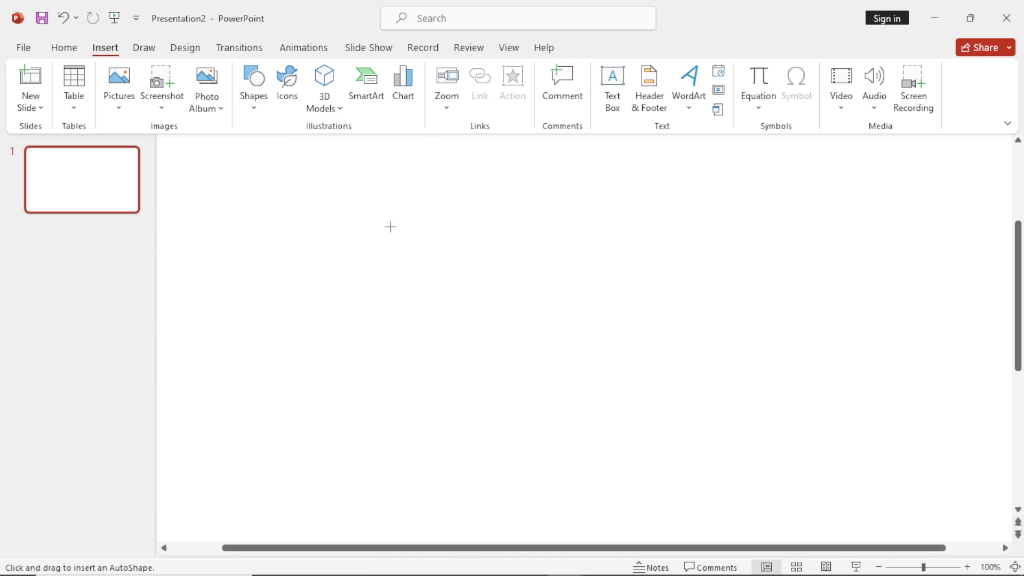
{"action": "left_click_drag", "start_coordinate": [390, 227], "coordinate": [512, 382]}
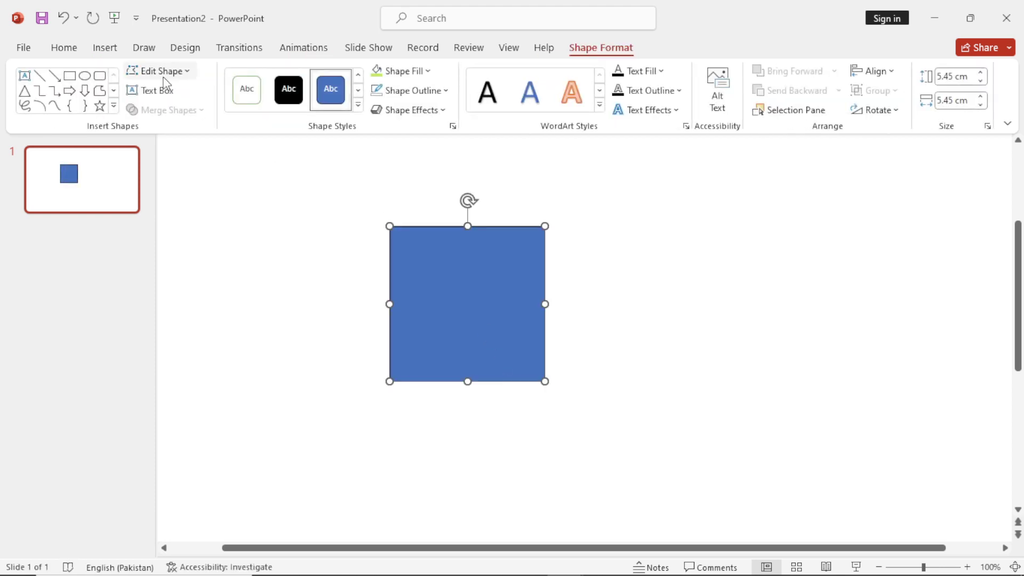
Draw a circle and fit it inside the square, aligned to its upper-left corner and nearly filling it.
{"action": "left_click", "coordinate": [116, 48]}
{"action": "left_click", "coordinate": [259, 102]}
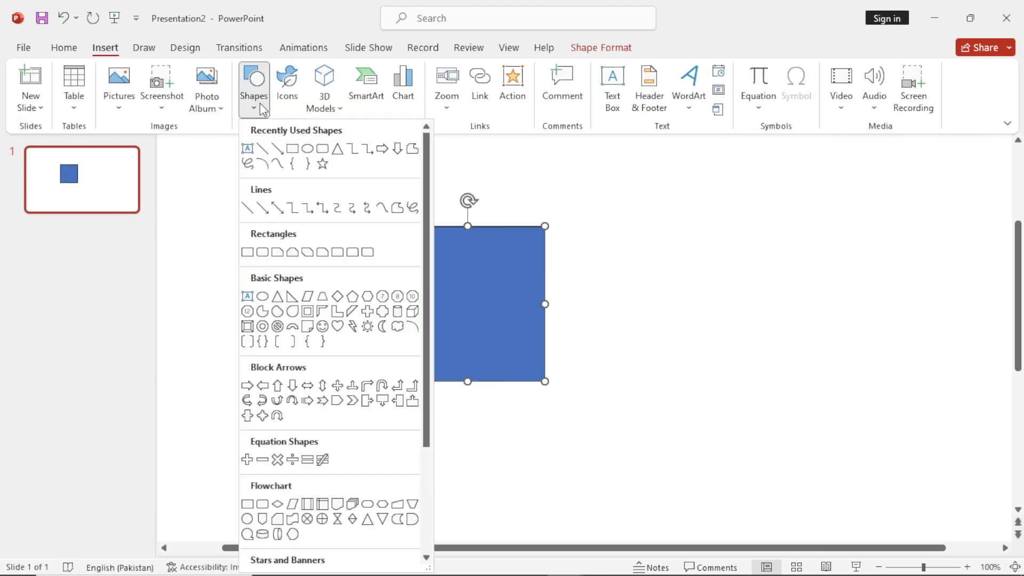
{"action": "left_click", "coordinate": [308, 149]}
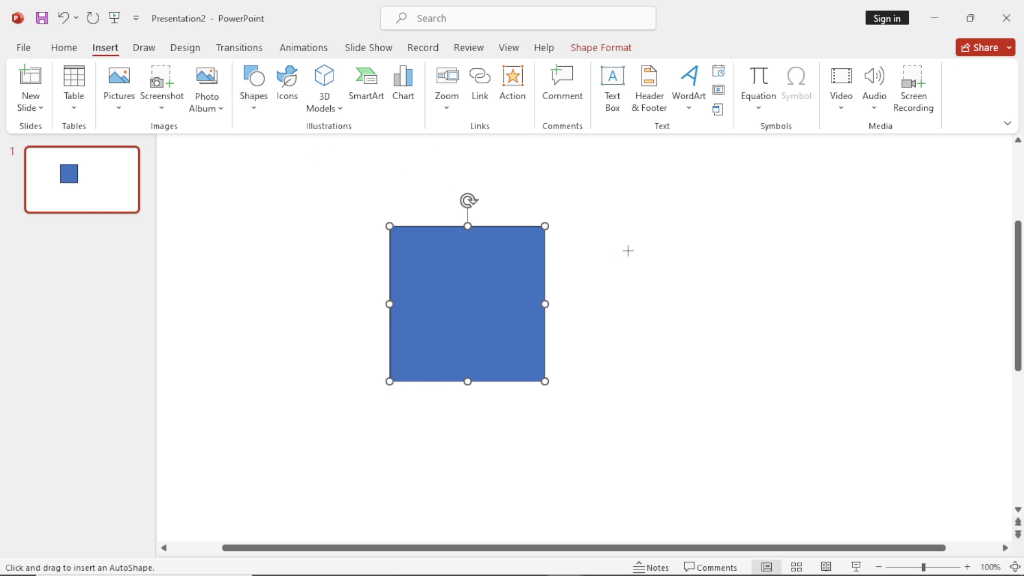
{"action": "mouse_move", "coordinate": [634, 257]}
{"action": "left_mouse_down"}
{"action": "mouse_move", "coordinate": [755, 419]}
{"action": "mouse_move", "coordinate": [754, 373]}
{"action": "left_mouse_up"}
{"action": "mouse_move", "coordinate": [713, 314]}
{"action": "left_mouse_down"}
{"action": "mouse_move", "coordinate": [563, 318]}
{"action": "mouse_move", "coordinate": [472, 298]}
{"action": "left_mouse_up"}
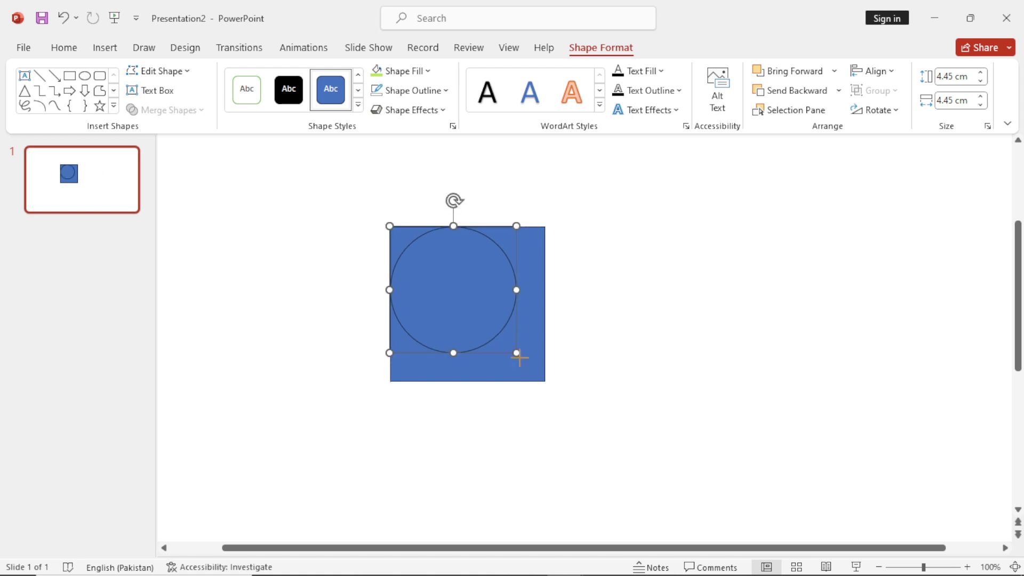
{"action": "left_click_drag", "start_coordinate": [519, 356], "coordinate": [541, 379]}
Draw an isosceles triangle over the square, sized about 7.83 cm high by 5.45 cm wide with its base on the square's lower edge.
{"action": "left_click", "coordinate": [105, 47]}
{"action": "left_click", "coordinate": [254, 91]}
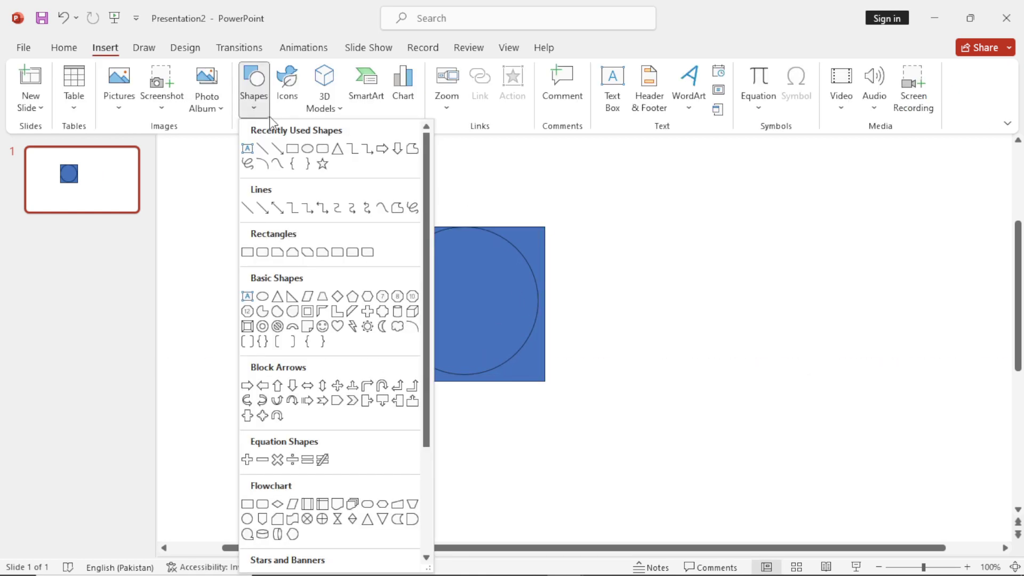
{"action": "left_click", "coordinate": [338, 149]}
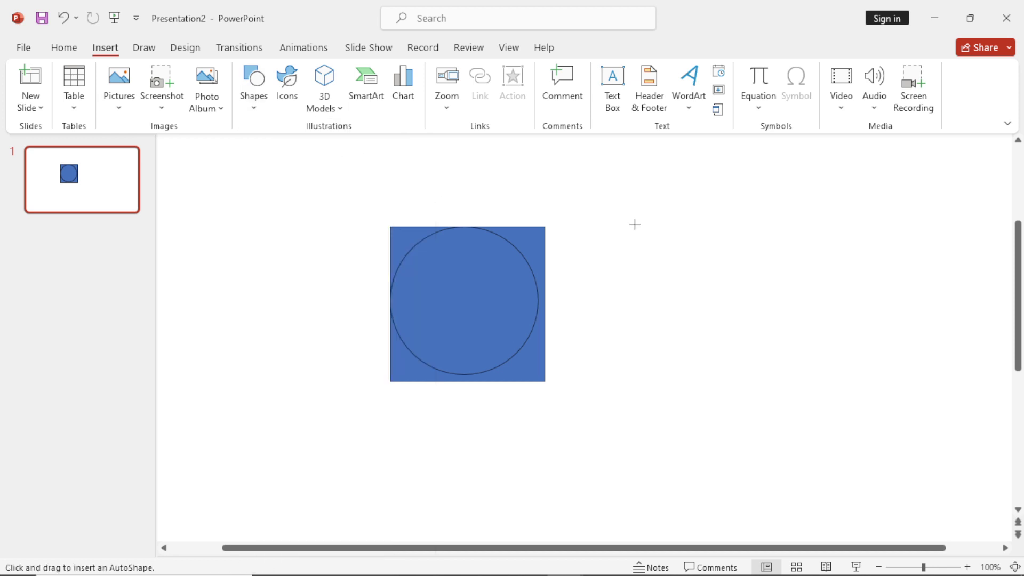
{"action": "left_click_drag", "start_coordinate": [634, 225], "coordinate": [779, 456]}
{"action": "left_click_drag", "start_coordinate": [723, 414], "coordinate": [476, 347]}
{"action": "left_click_drag", "start_coordinate": [530, 381], "coordinate": [546, 383]}
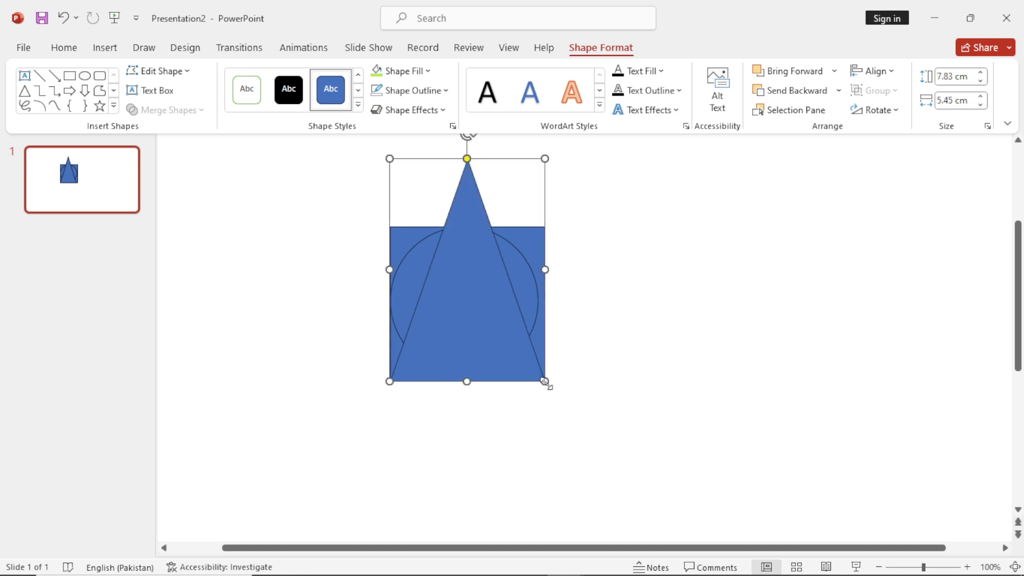
Shift the triangle's apex fully to the right and lower its height to the square's top edge, so its slanted side follows the square's diagonal.
{"action": "left_click", "coordinate": [467, 159]}
{"action": "left_click_drag", "start_coordinate": [467, 159], "coordinate": [554, 237]}
{"action": "left_click_drag", "start_coordinate": [467, 159], "coordinate": [472, 225]}
{"action": "left_click", "coordinate": [596, 191]}
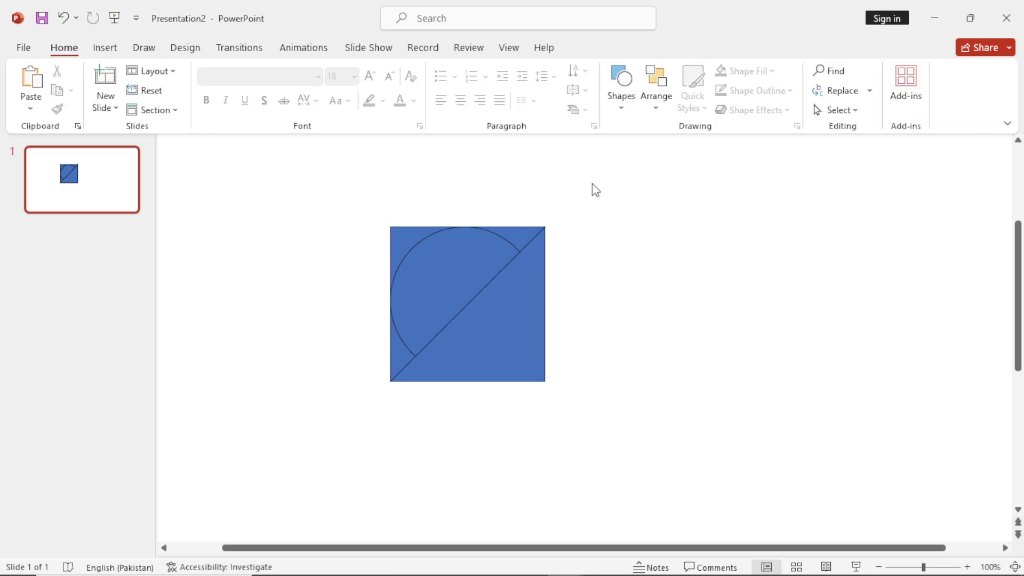
Select the square, circle and triangle together and split them with Merge Shapes Fragment.
{"action": "left_click_drag", "start_coordinate": [591, 170], "coordinate": [315, 437]}
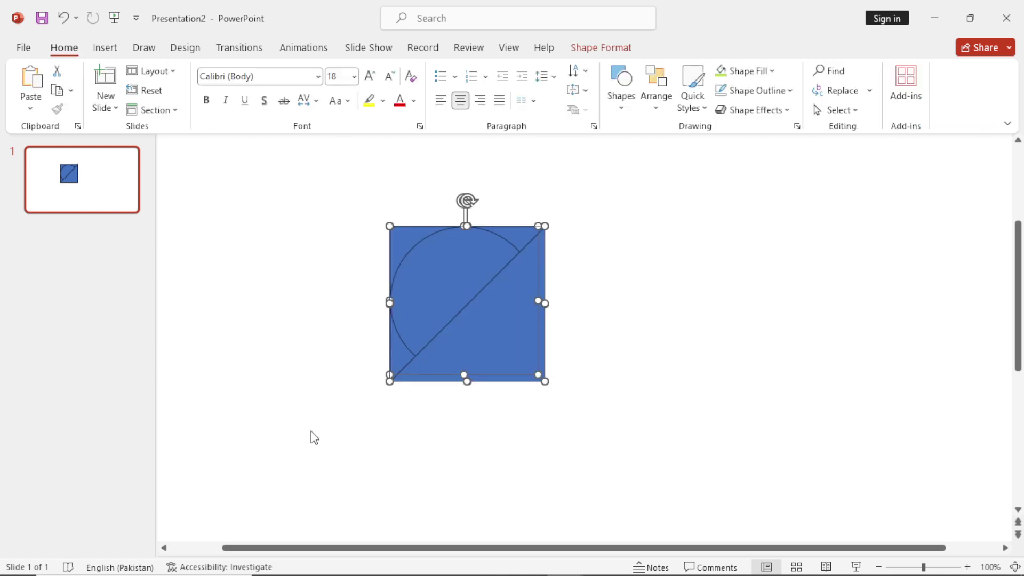
{"action": "left_click", "coordinate": [601, 47]}
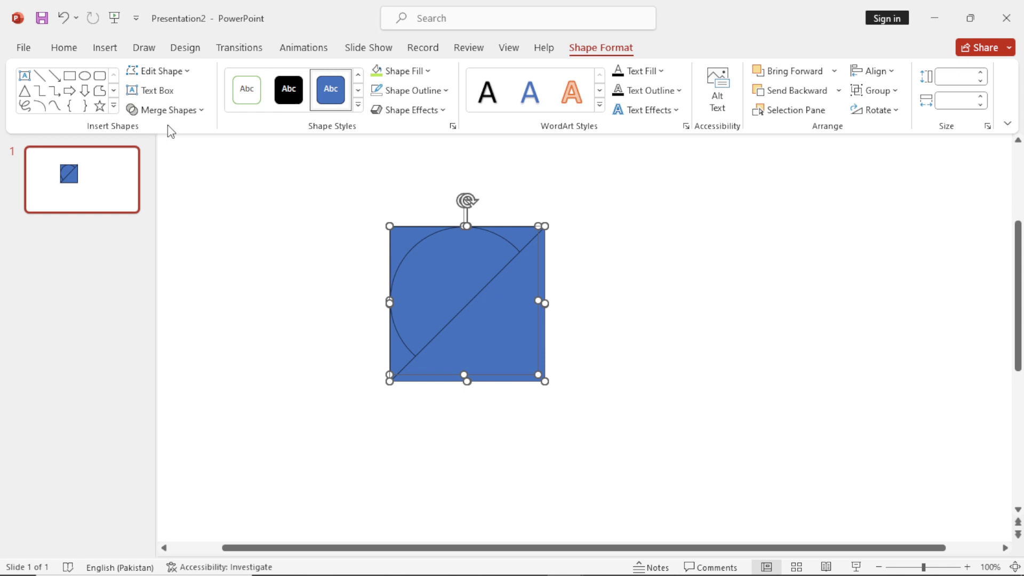
{"action": "left_click", "coordinate": [167, 112]}
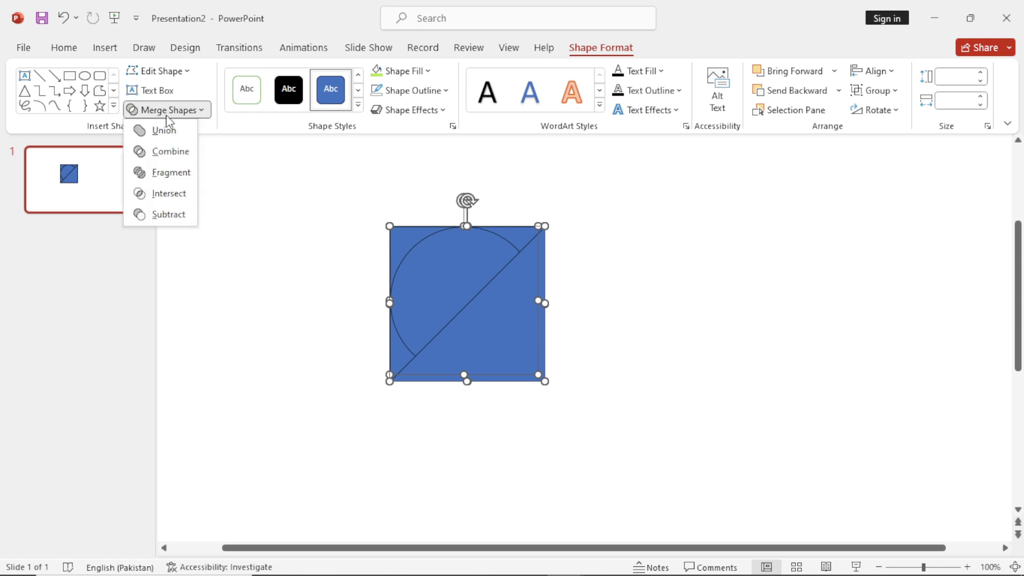
{"action": "left_click", "coordinate": [168, 173]}
{"action": "left_click", "coordinate": [743, 255]}
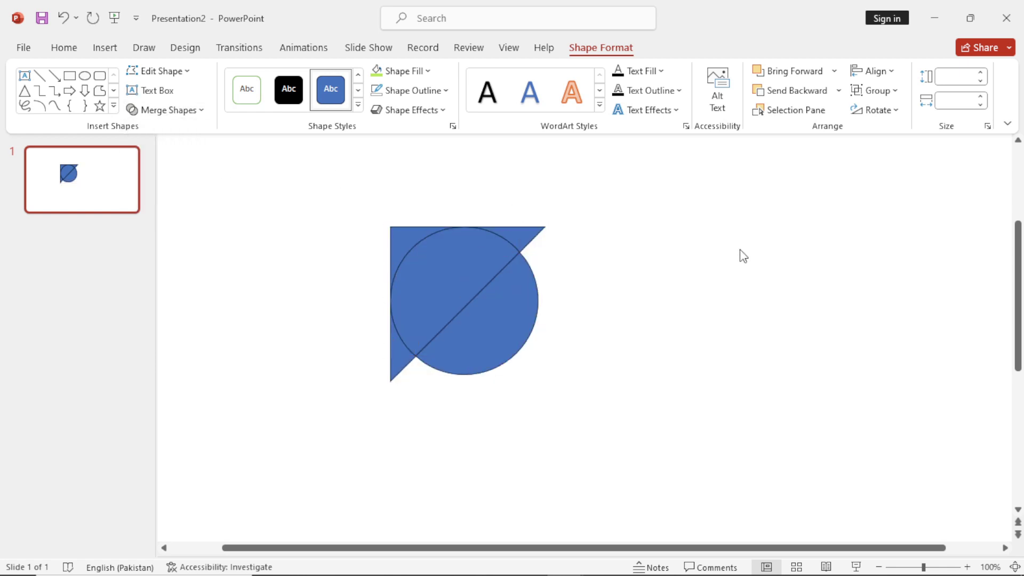
Delete the circle segment below the diagonal and the small corner piece at the upper left.
{"action": "left_click", "coordinate": [512, 306]}
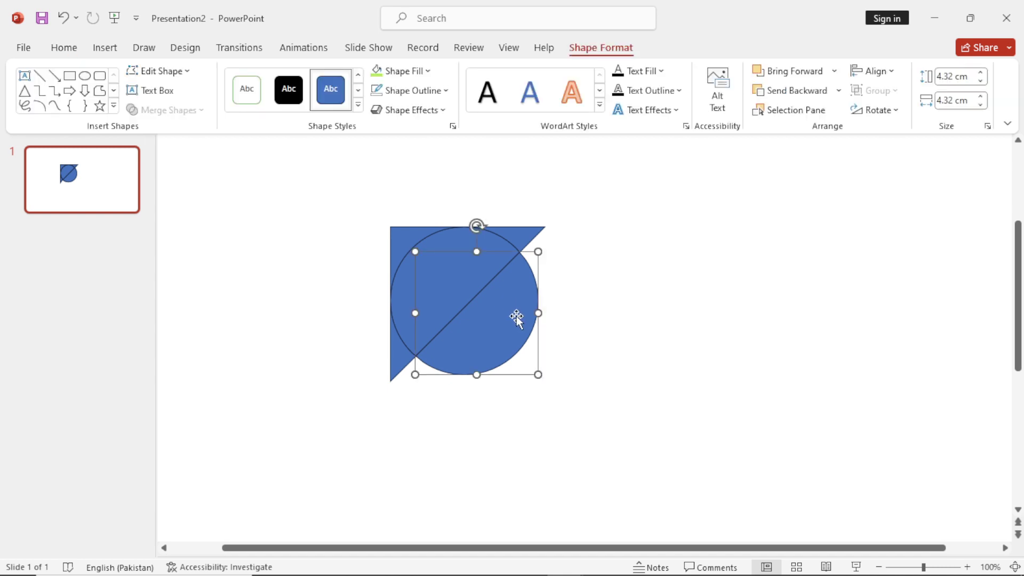
{"action": "left_click", "coordinate": [421, 247], "text": "shift"}
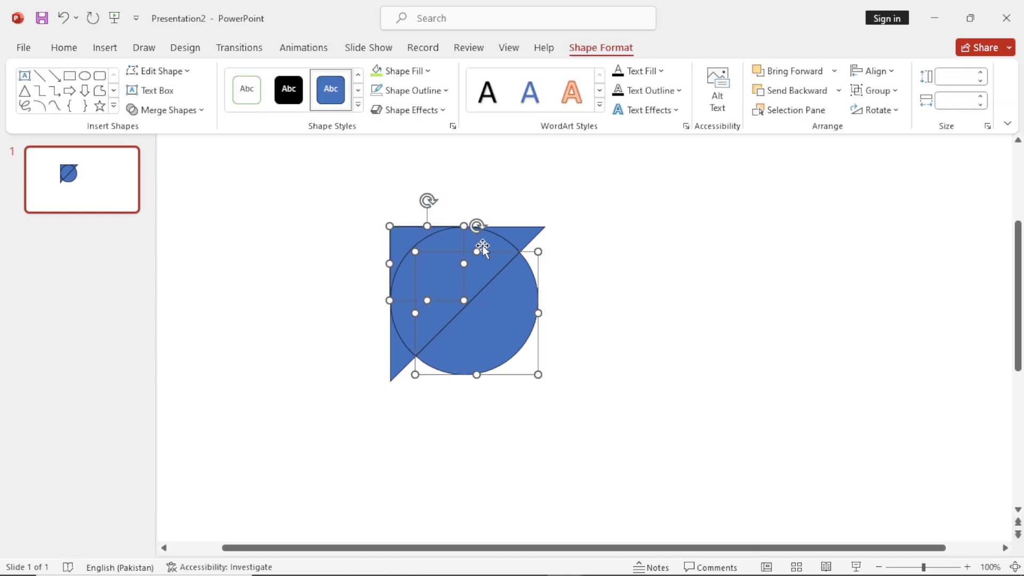
{"action": "key", "text": "Delete"}
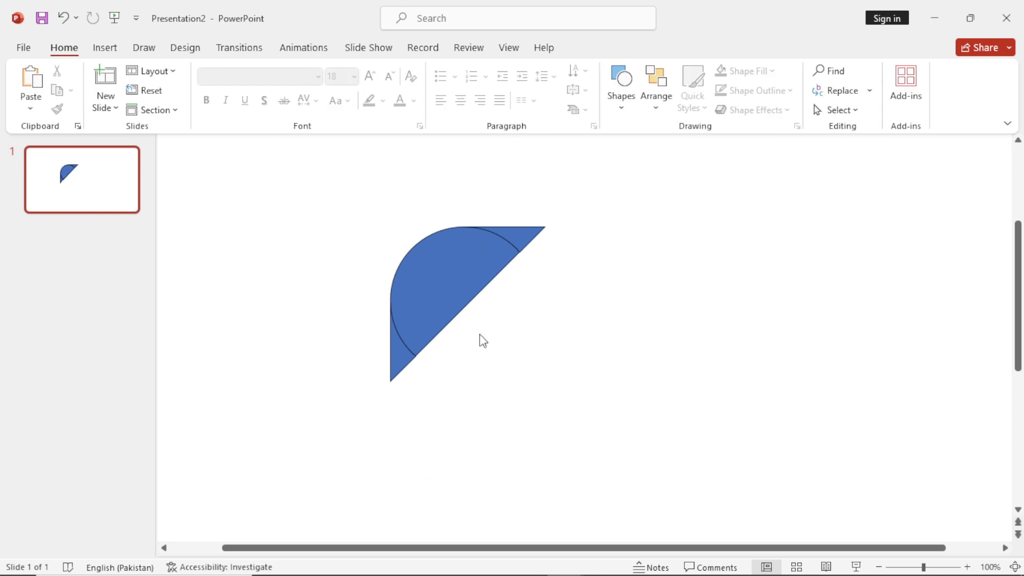
Merge the three remaining pieces into a single half-leaf shape with Union.
{"action": "left_click_drag", "start_coordinate": [343, 190], "coordinate": [647, 442]}
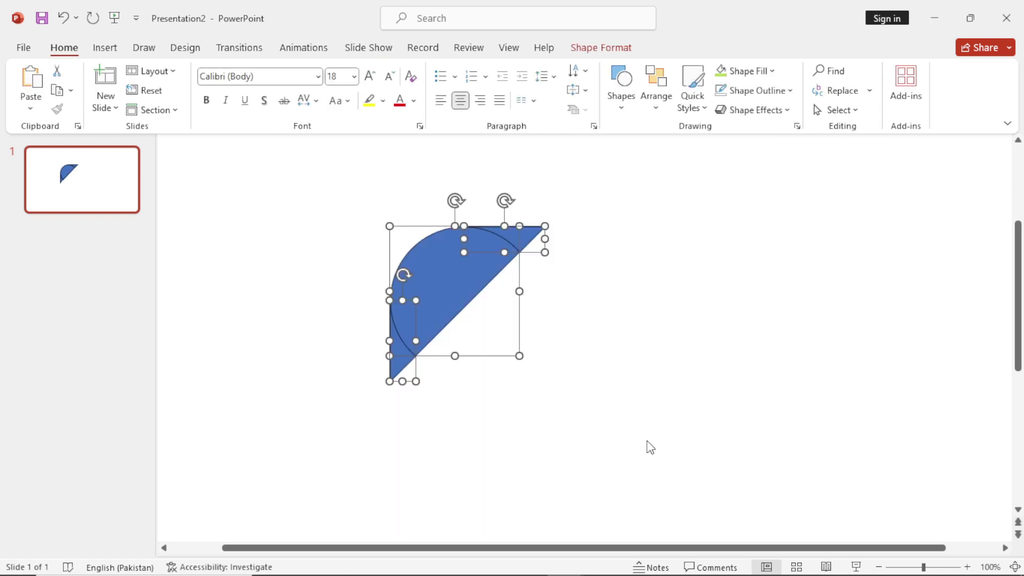
{"action": "left_click", "coordinate": [613, 48]}
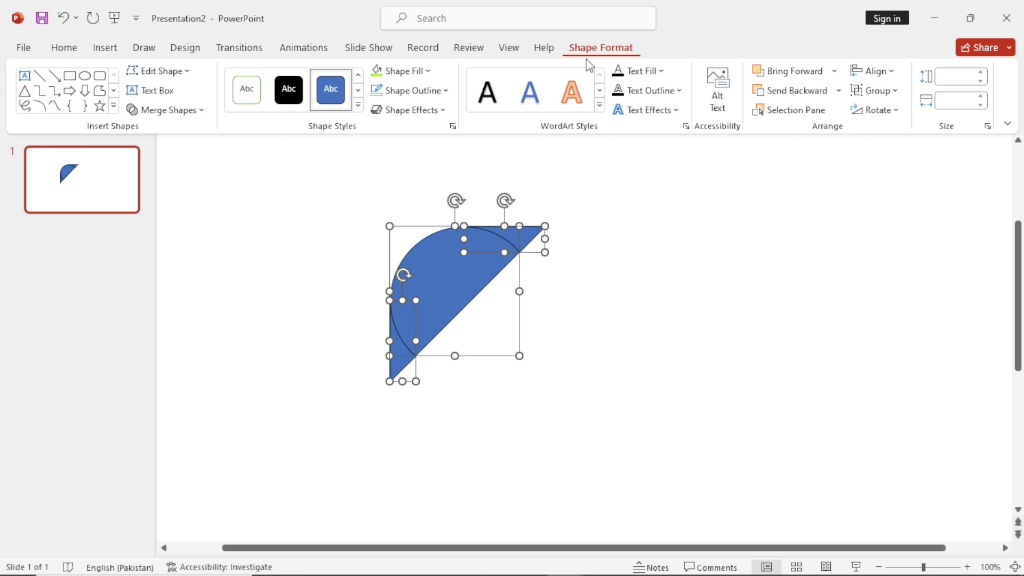
{"action": "left_click", "coordinate": [198, 113]}
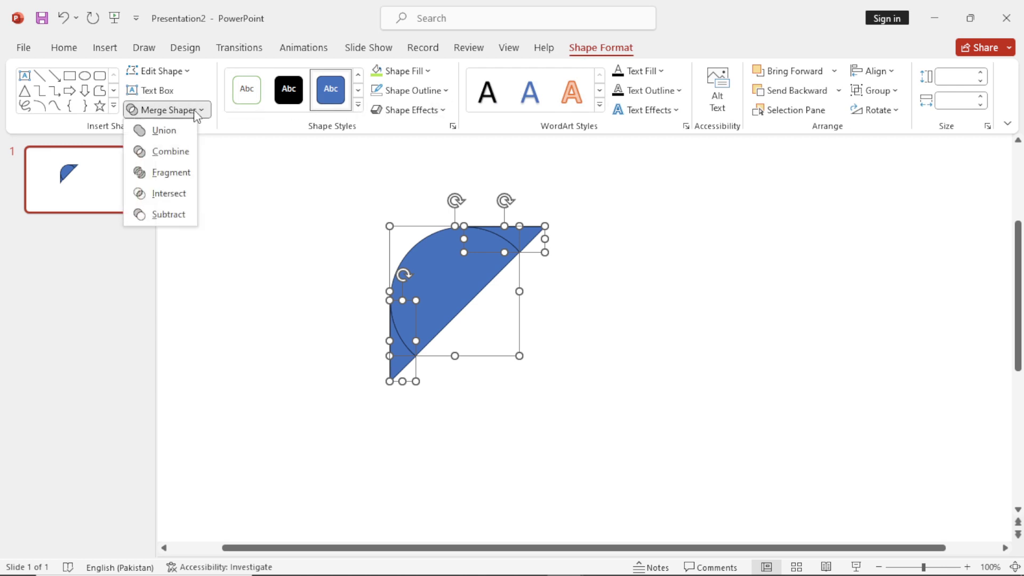
{"action": "left_click", "coordinate": [171, 130]}
{"action": "left_click", "coordinate": [272, 236]}
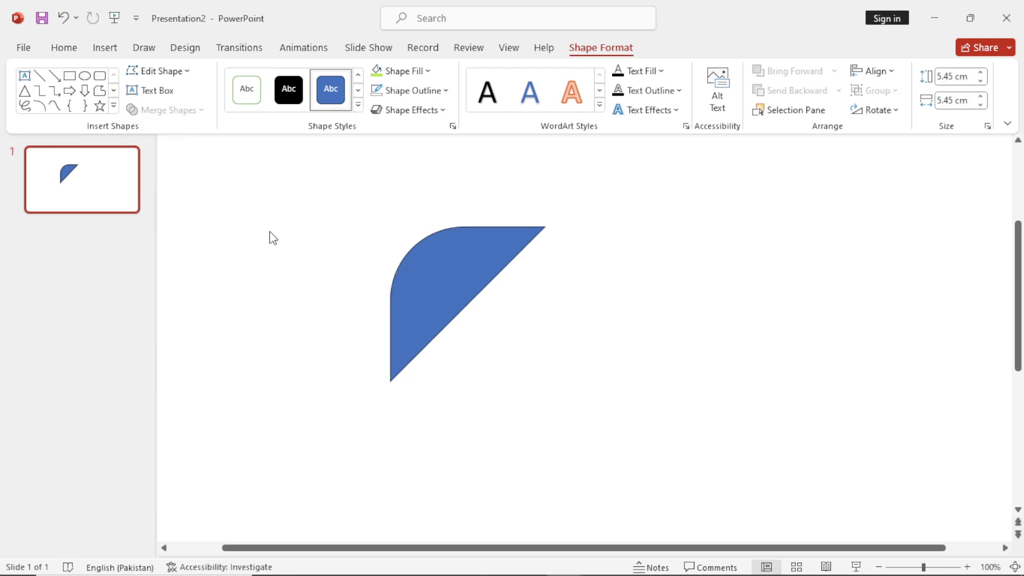
Rotate the half-leaf 45° counterclockwise so its straight edge is vertical, and move it toward the middle of the slide.
{"action": "left_click", "coordinate": [428, 291]}
{"action": "left_click_drag", "start_coordinate": [469, 199], "coordinate": [398, 210]}
{"action": "left_click_drag", "start_coordinate": [455, 309], "coordinate": [529, 353]}
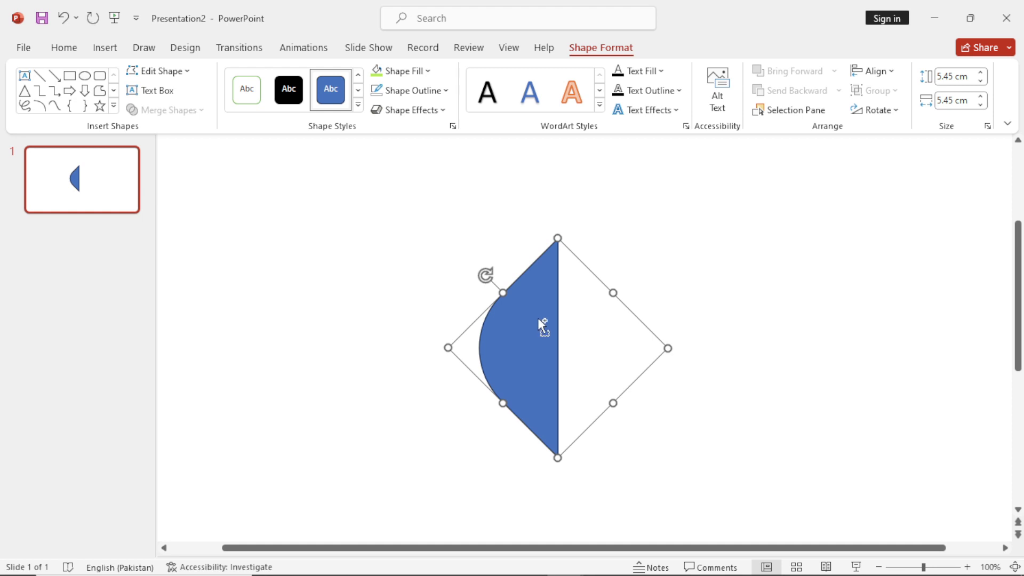
Duplicate the half-leaf exactly over the original and flip the copy horizontally to form a complete leaf.
{"action": "key", "text": "ctrl+v"}
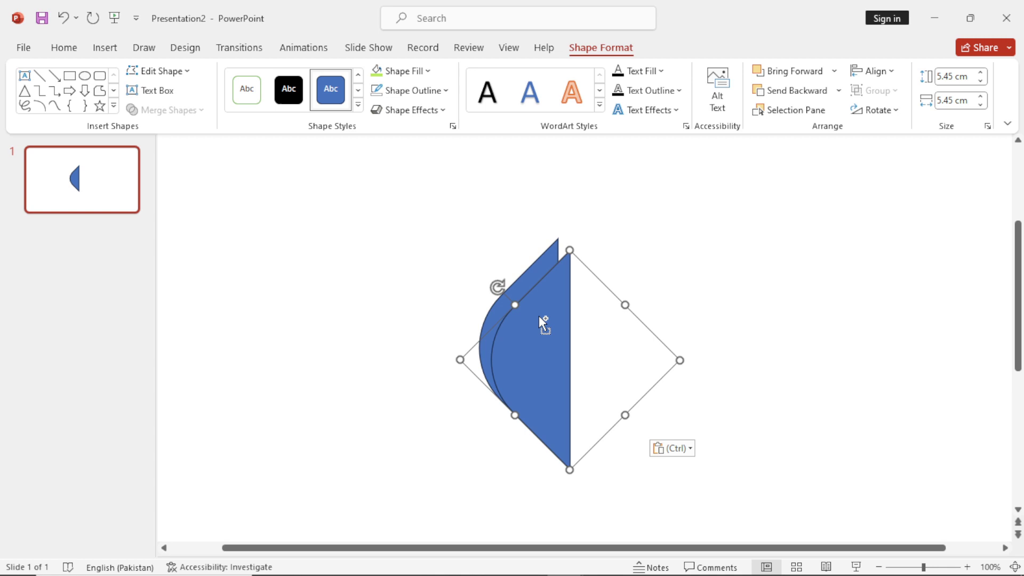
{"action": "left_click_drag", "start_coordinate": [542, 350], "coordinate": [534, 340]}
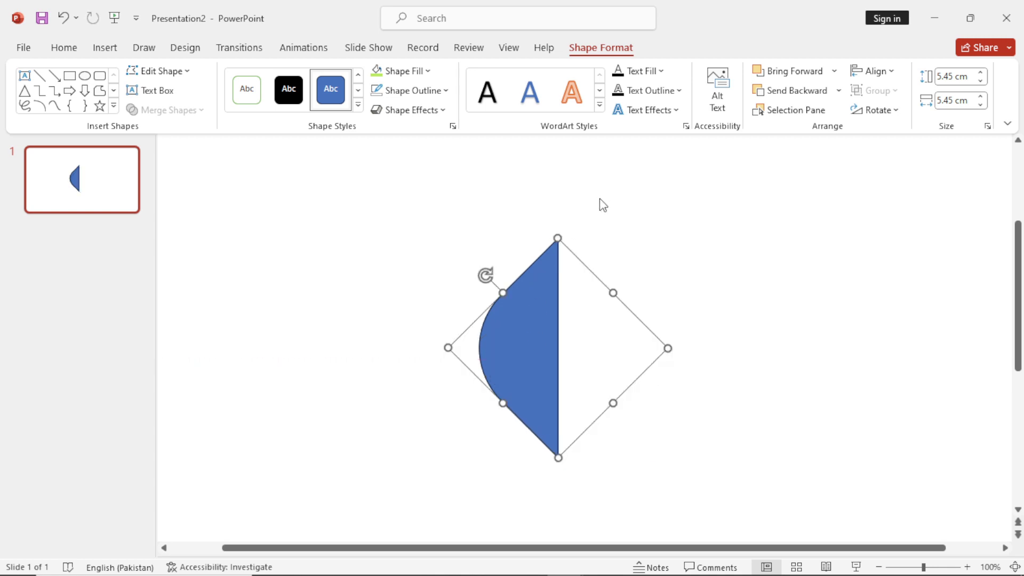
{"action": "left_click", "coordinate": [863, 116]}
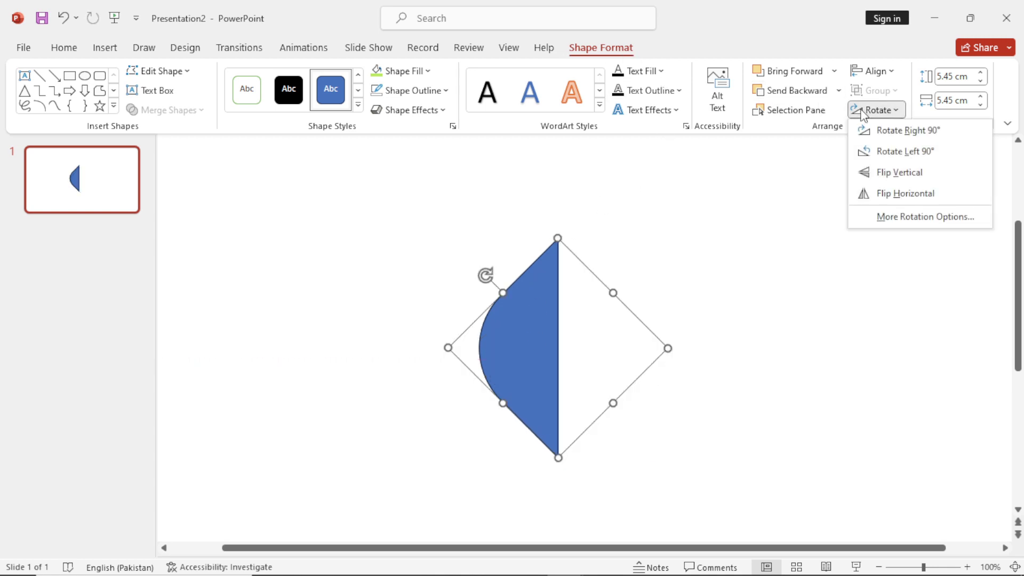
{"action": "left_click", "coordinate": [899, 194]}
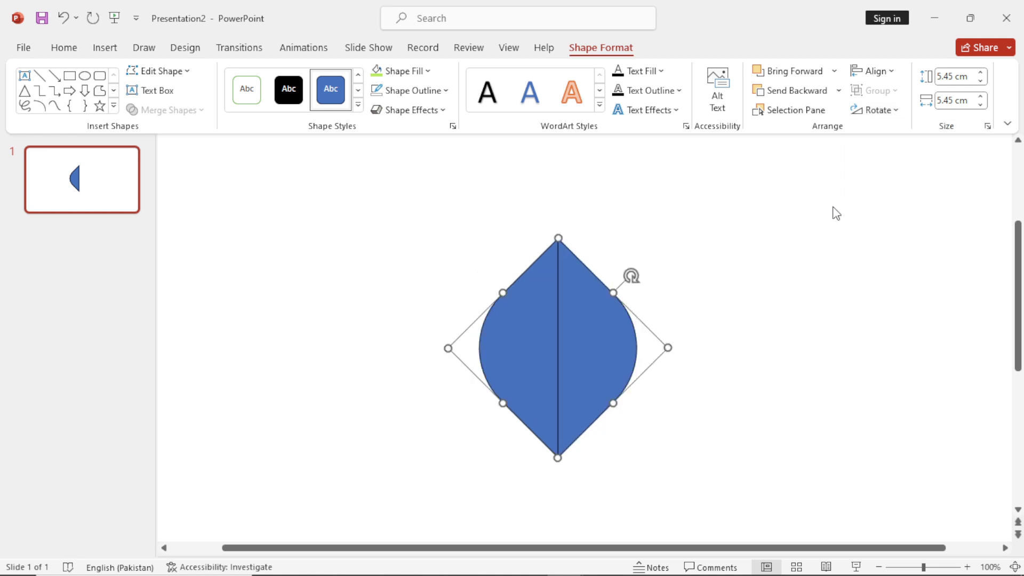
{"action": "left_click", "coordinate": [751, 328]}
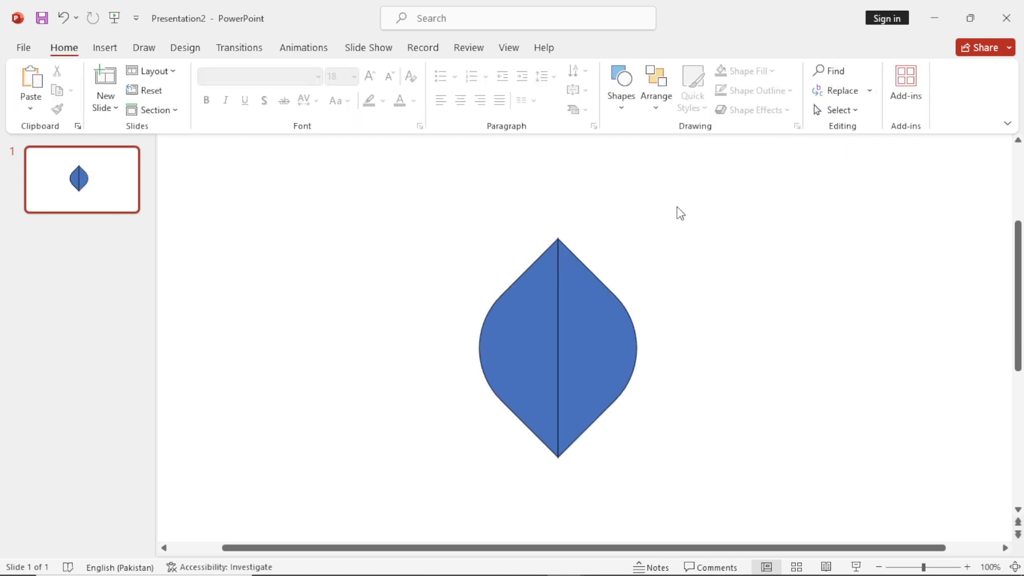
Remove the outline from both leaf halves.
{"action": "left_click_drag", "start_coordinate": [677, 206], "coordinate": [454, 487]}
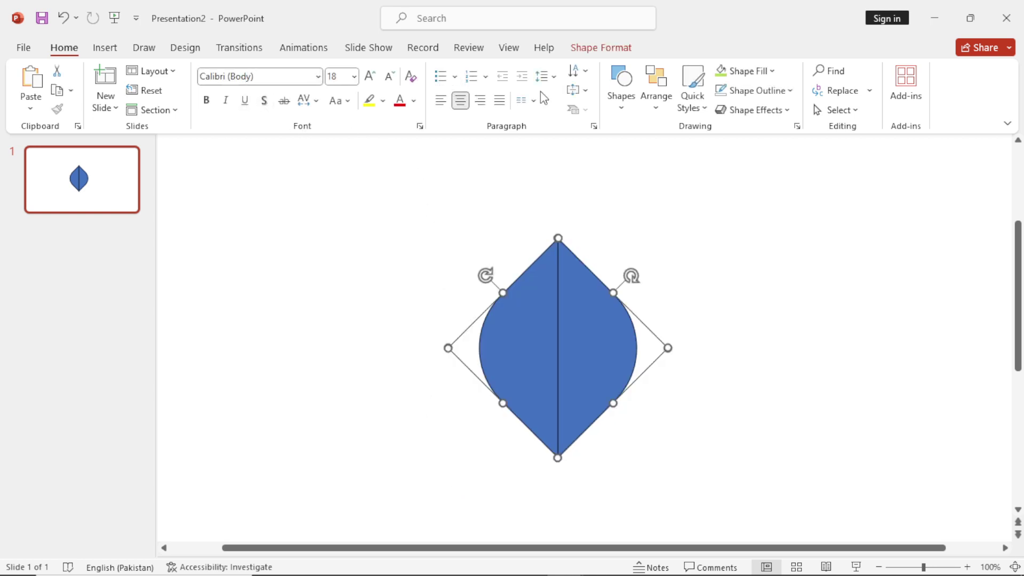
{"action": "left_click", "coordinate": [742, 92]}
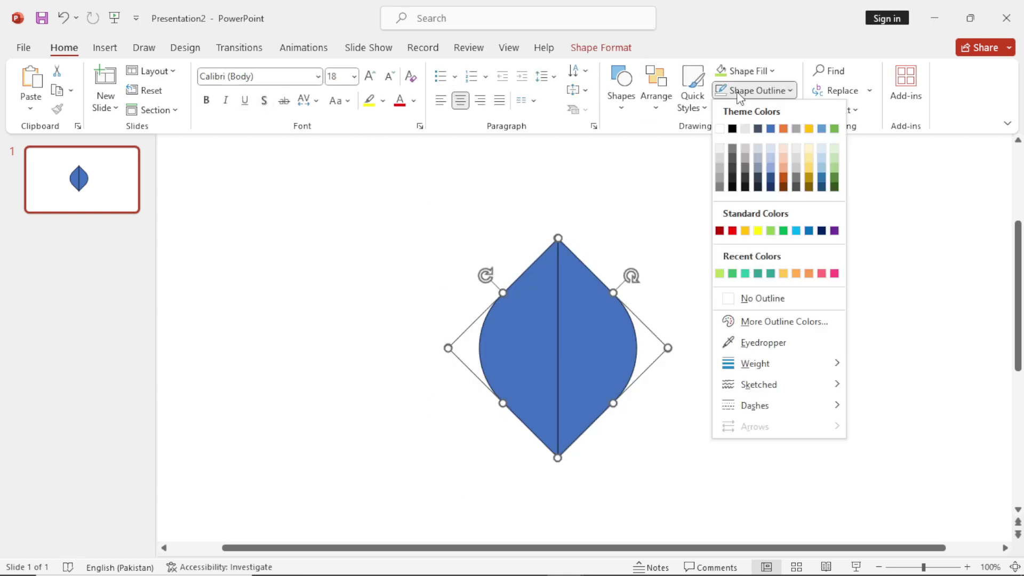
{"action": "left_click", "coordinate": [755, 299]}
{"action": "left_click", "coordinate": [704, 288]}
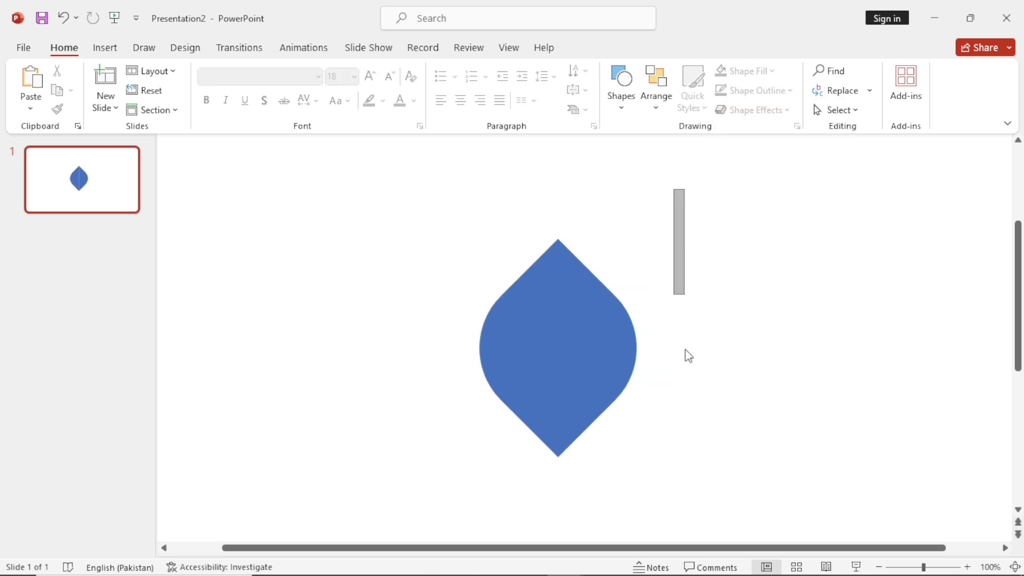
Select both leaf halves and group them into one object.
{"action": "left_click_drag", "start_coordinate": [688, 356], "coordinate": [461, 474]}
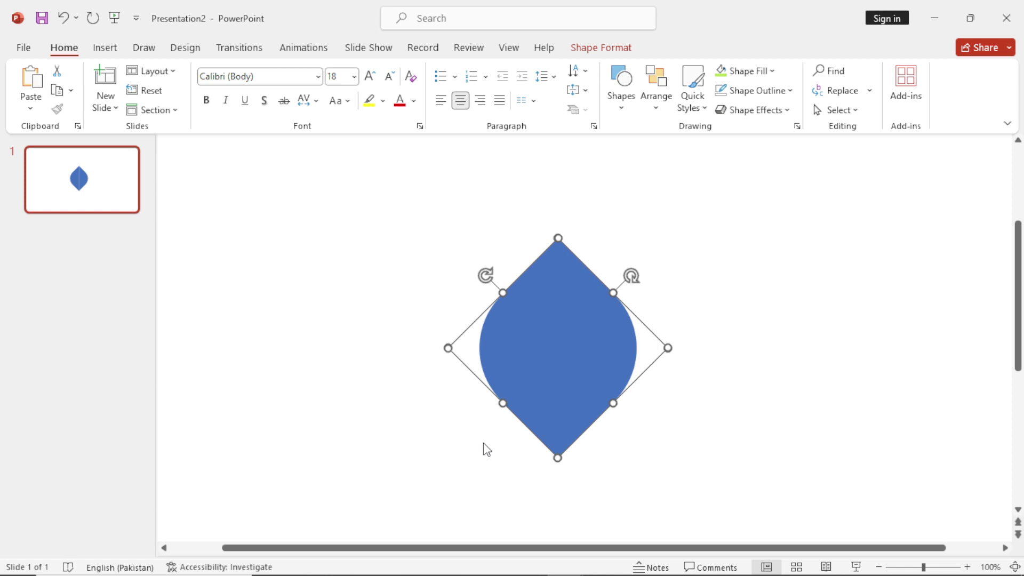
{"action": "key", "text": "ctrl+g"}
{"action": "left_click", "coordinate": [687, 281]}
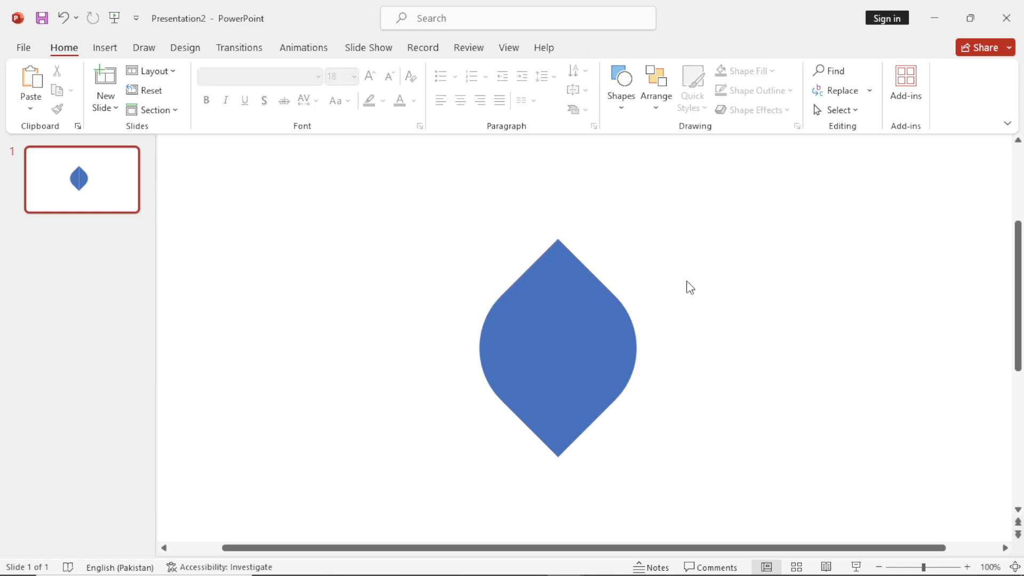
Move the grouped leaf up and to the left, and rotate it 135° clockwise so its points face upper left and lower right.
{"action": "left_click_drag", "start_coordinate": [569, 349], "coordinate": [510, 293]}
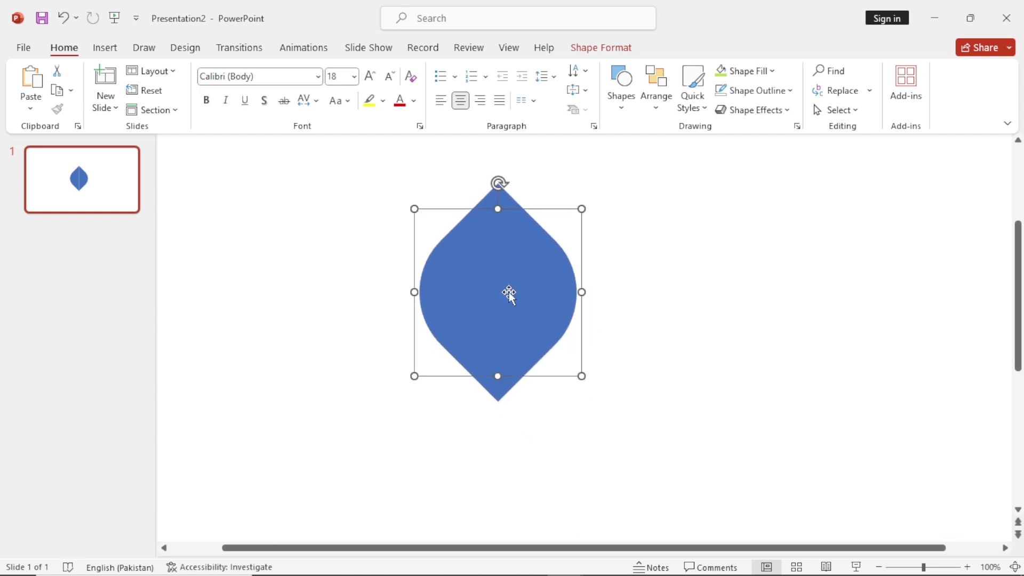
{"action": "left_click_drag", "start_coordinate": [498, 186], "coordinate": [594, 395]}
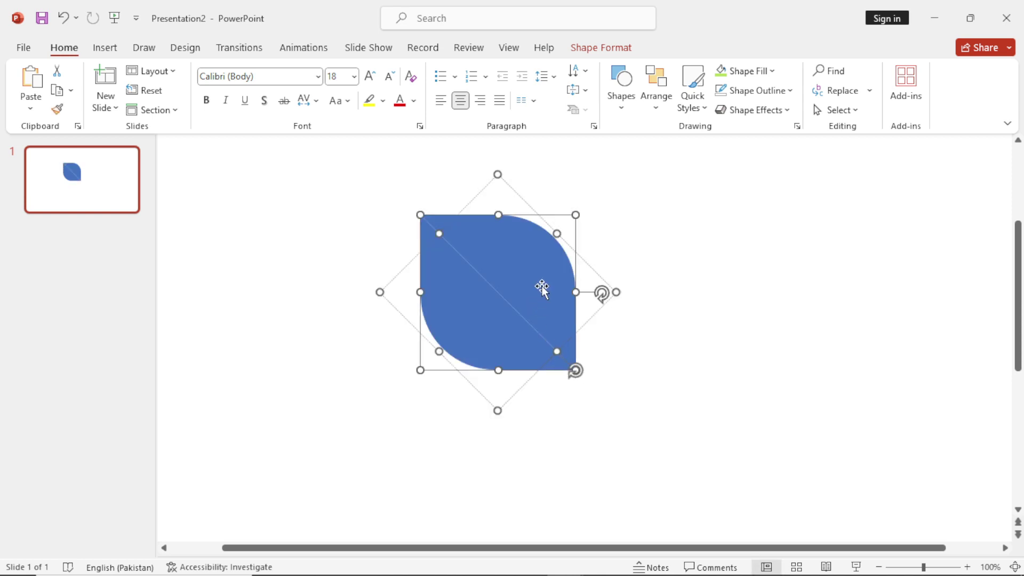
Duplicate the grouped leaf three times and spread the copies apart across the slide.
{"action": "left_click_drag", "start_coordinate": [645, 218], "coordinate": [347, 382]}
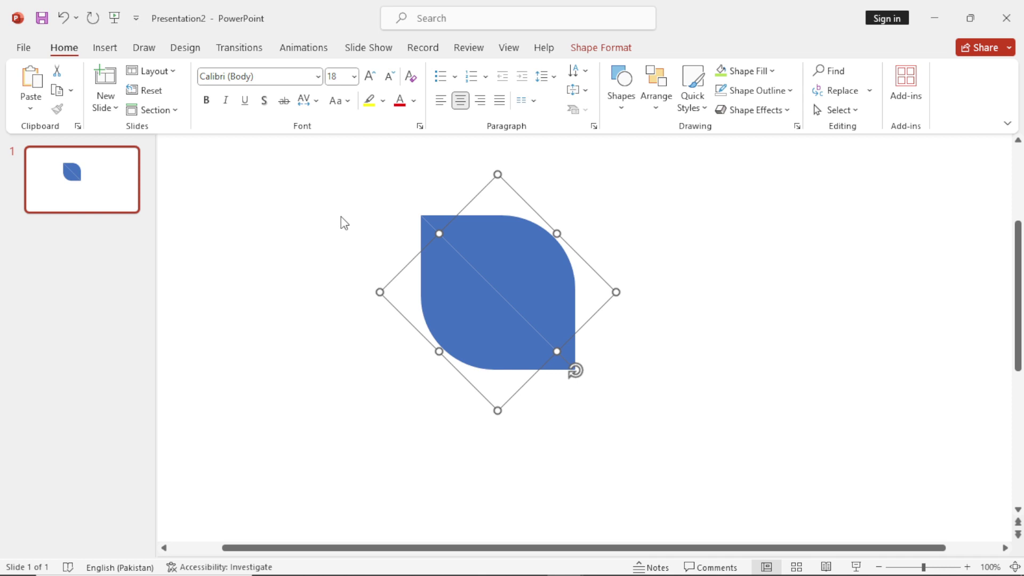
{"action": "key", "text": "ctrl+d"}
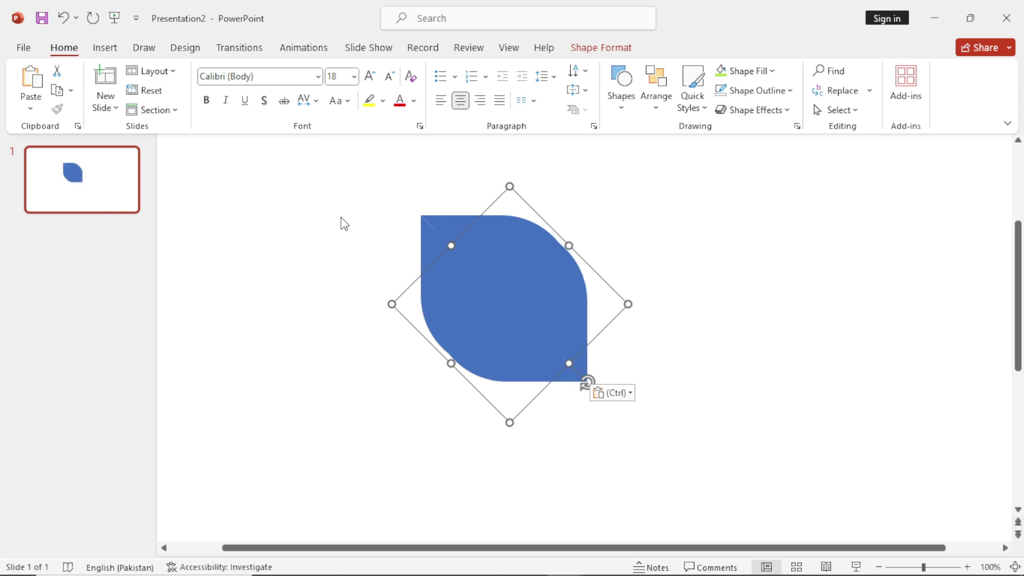
{"action": "key", "text": "ctrl+d"}
{"action": "key", "text": "ctrl+d"}
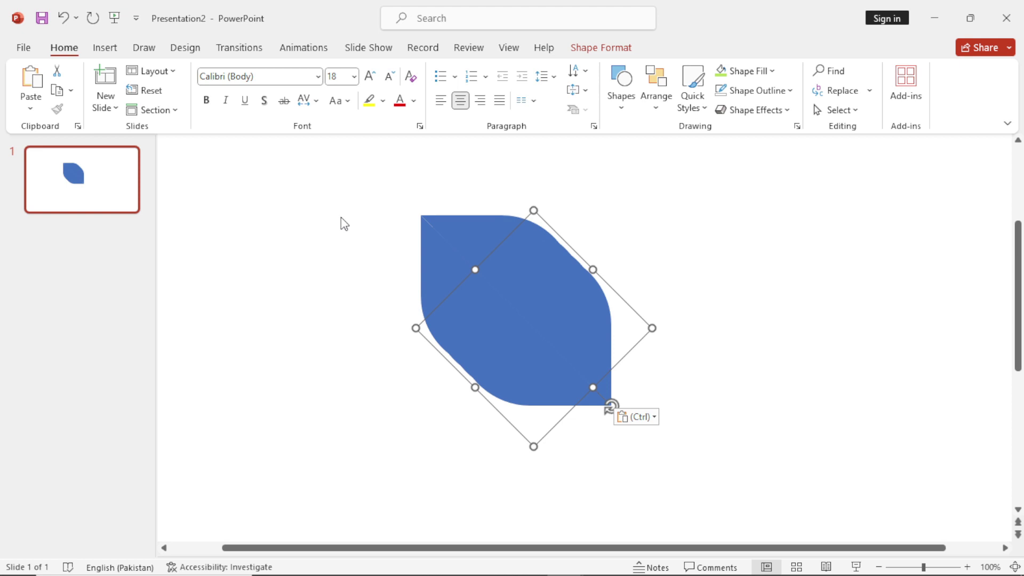
{"action": "left_click_drag", "start_coordinate": [535, 319], "coordinate": [692, 323]}
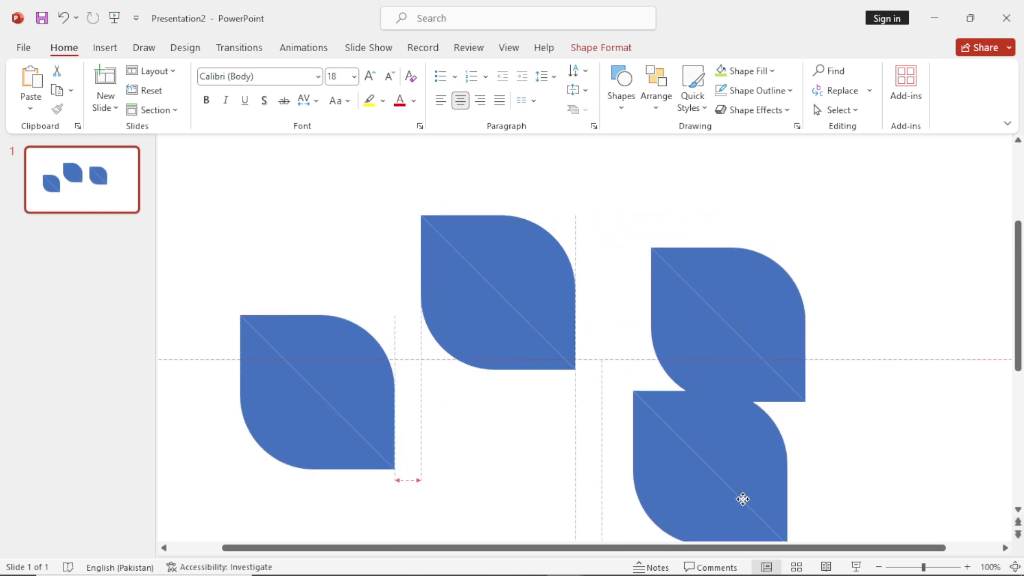
{"action": "left_click_drag", "start_coordinate": [741, 496], "coordinate": [906, 472]}
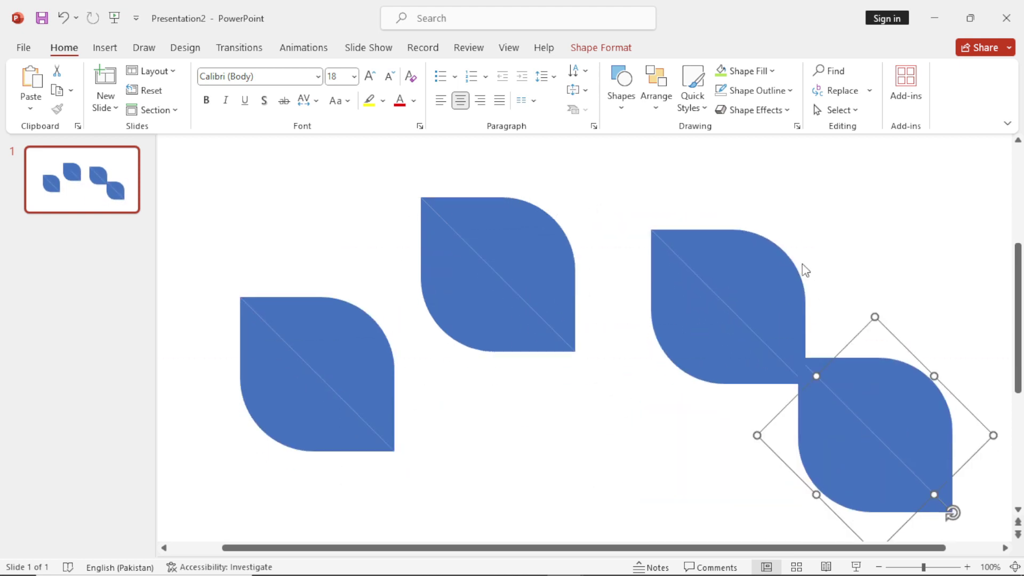
{"action": "left_click_drag", "start_coordinate": [738, 324], "coordinate": [718, 286]}
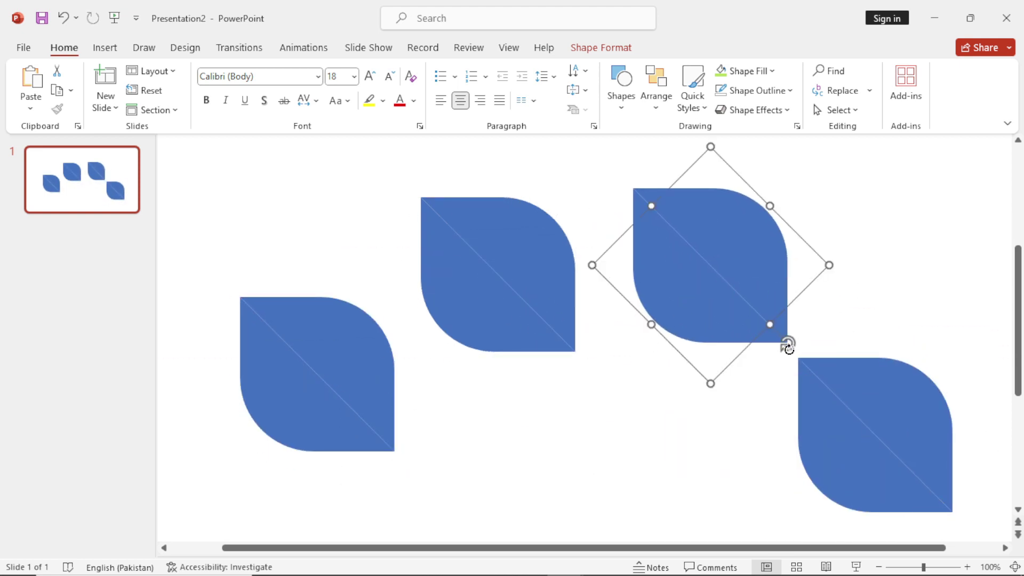
Rotate the upper-right and lower-left leaves to face their outer corners and arrange all four as evenly spaced petals.
{"action": "left_click_drag", "start_coordinate": [788, 345], "coordinate": [624, 347]}
{"action": "left_click_drag", "start_coordinate": [719, 256], "coordinate": [676, 265]}
{"action": "left_click_drag", "start_coordinate": [350, 368], "coordinate": [693, 428]}
{"action": "left_click_drag", "start_coordinate": [954, 507], "coordinate": [355, 487]}
{"action": "left_click_drag", "start_coordinate": [425, 407], "coordinate": [498, 433]}
{"action": "left_click_drag", "start_coordinate": [651, 410], "coordinate": [653, 423]}
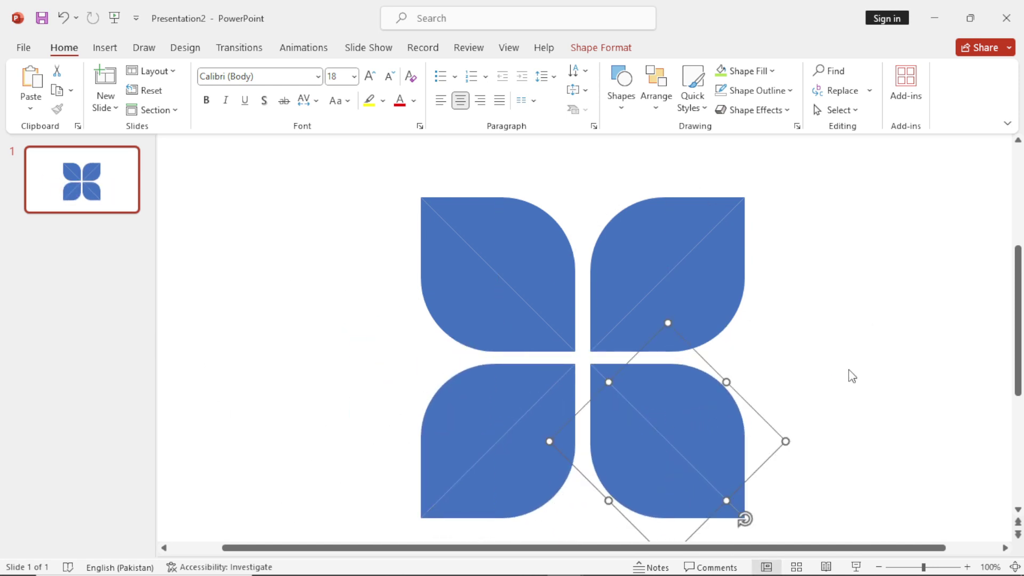
{"action": "left_click", "coordinate": [856, 307]}
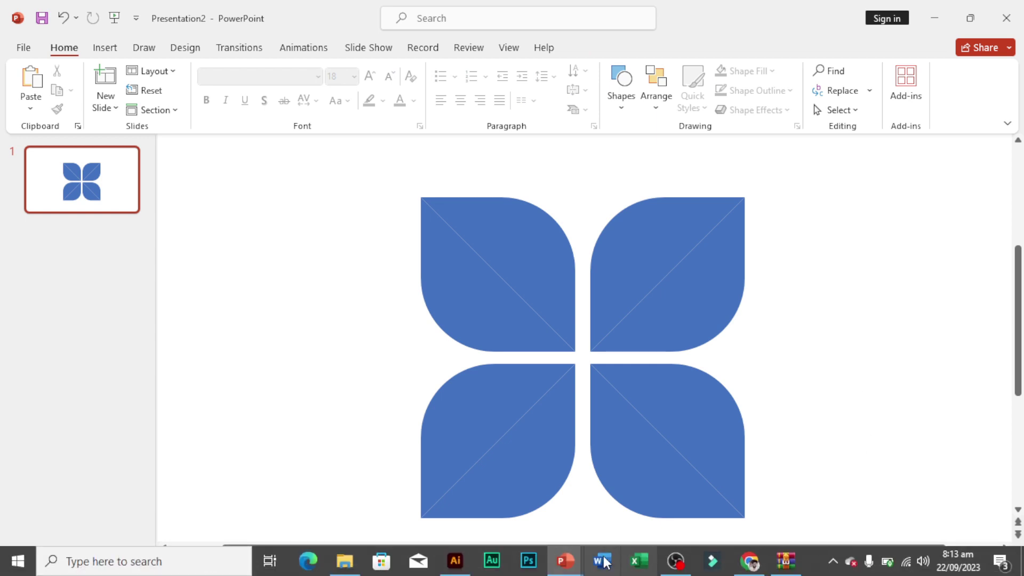
Copy the gradient swatch picture from Presentation1 and paste it into Presentation2.
{"action": "mouse_move", "coordinate": [565, 560]}
{"action": "left_click", "coordinate": [498, 539]}
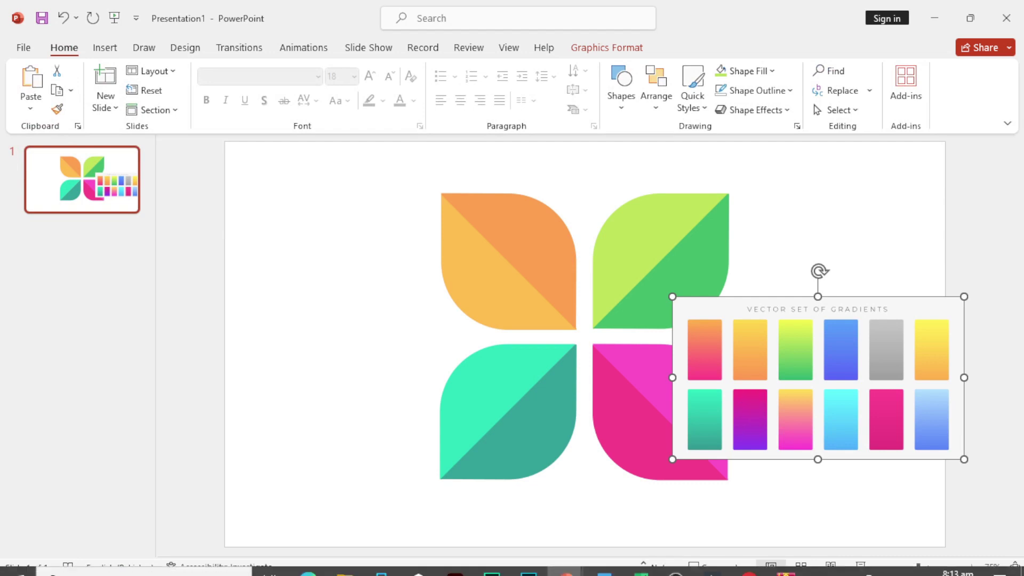
{"action": "mouse_move", "coordinate": [565, 560]}
{"action": "left_click", "coordinate": [632, 517]}
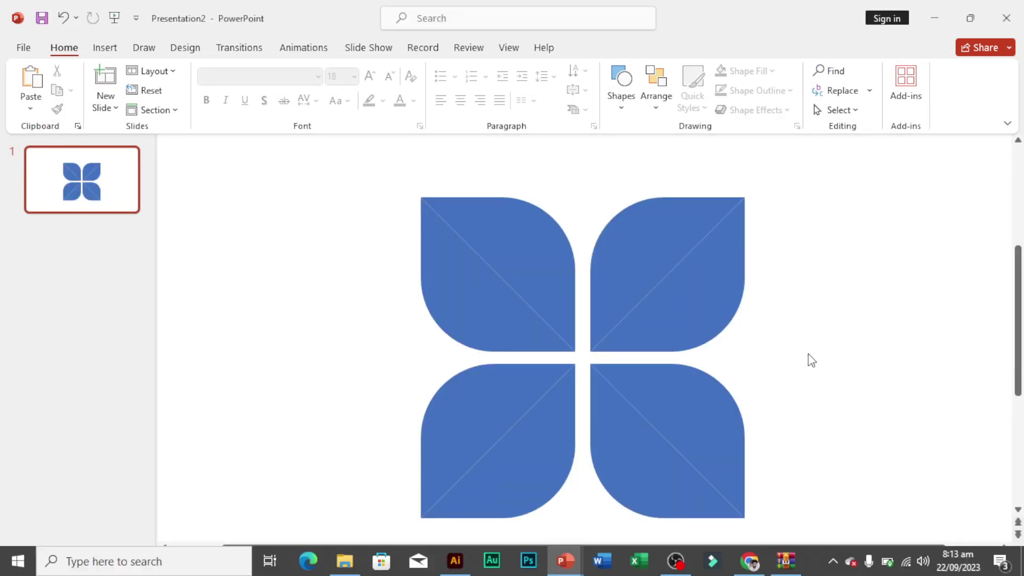
{"action": "key", "text": "ctrl+v"}
{"action": "scroll", "coordinate": [793, 359], "scroll_direction": "up", "scroll_amount": 1}
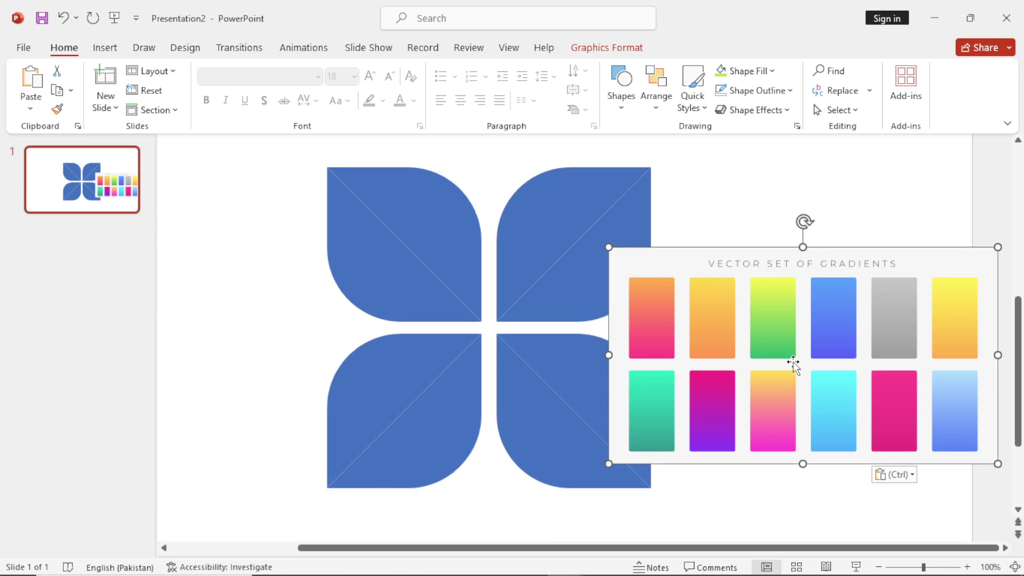
Shrink the gradient swatch picture and move it to the slide's upper-right corner, clear of the leaves.
{"action": "left_click_drag", "start_coordinate": [609, 247], "coordinate": [681, 286]}
{"action": "left_click_drag", "start_coordinate": [846, 373], "coordinate": [842, 266]}
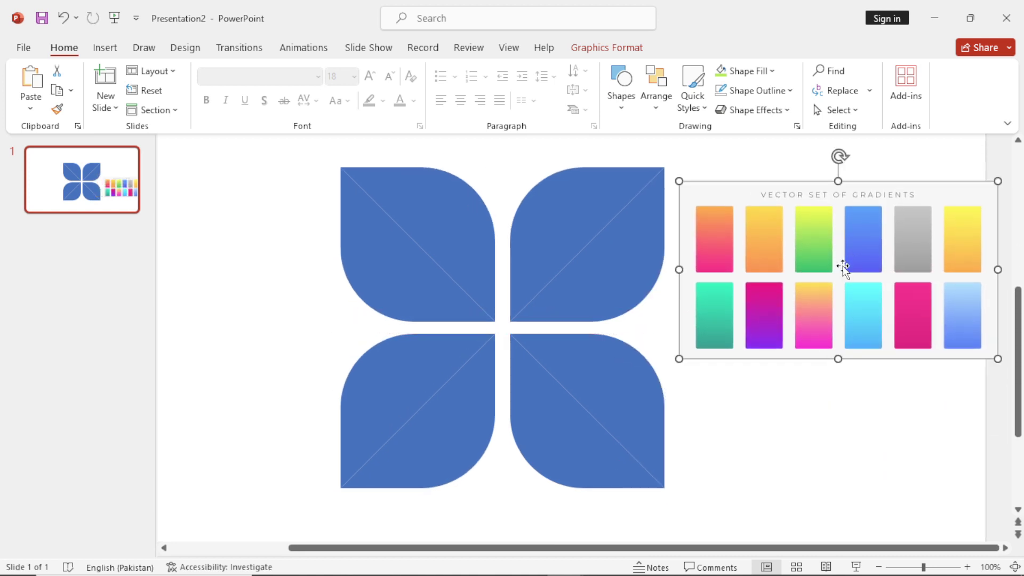
{"action": "scroll", "coordinate": [844, 267], "scroll_direction": "up", "scroll_amount": 3}
{"action": "left_click_drag", "start_coordinate": [850, 330], "coordinate": [846, 229]}
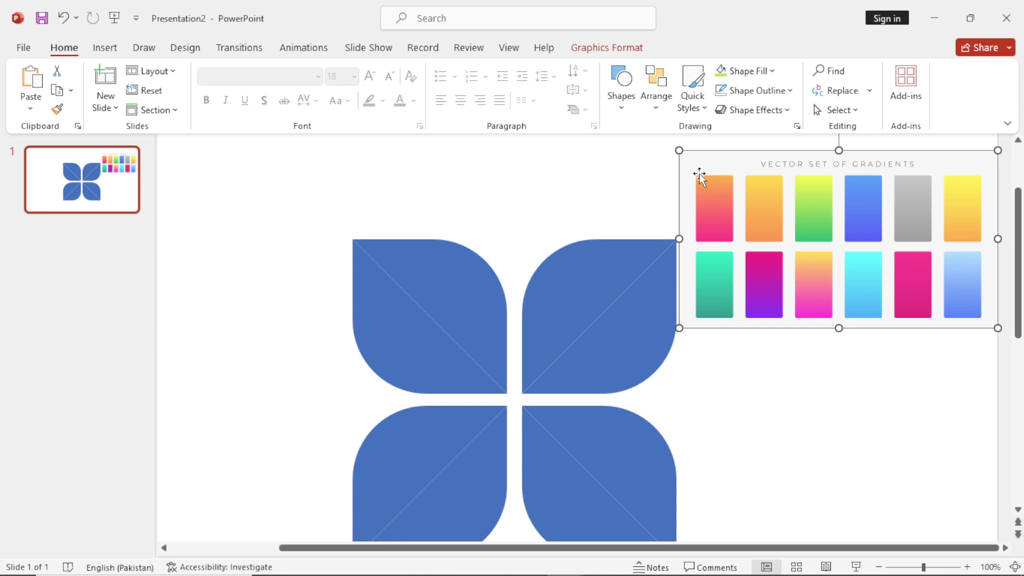
{"action": "left_click_drag", "start_coordinate": [679, 150], "coordinate": [684, 153]}
{"action": "left_click", "coordinate": [533, 186]}
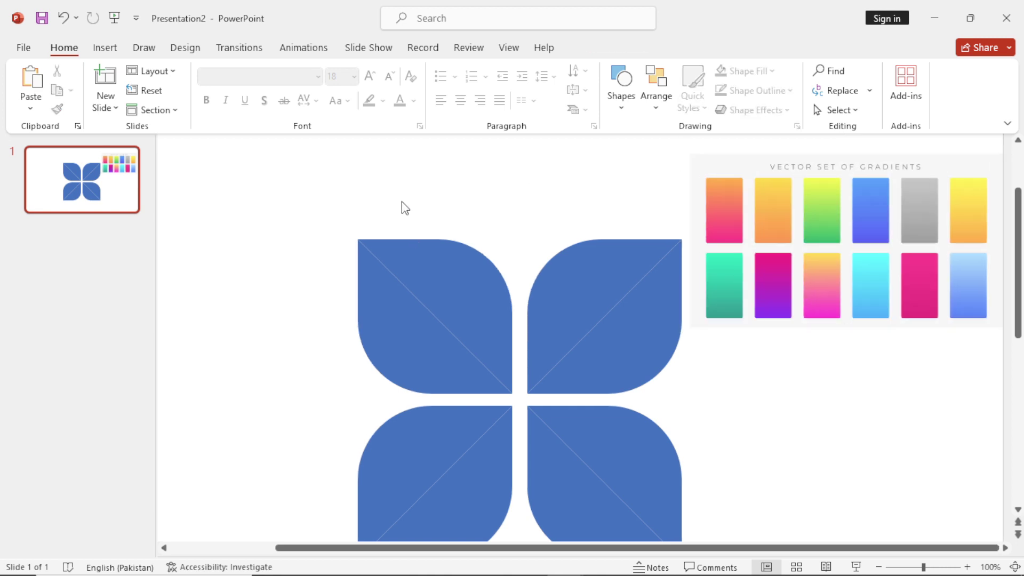
Select all four leaves without the swatch picture and ungroup them into separate halves.
{"action": "scroll", "coordinate": [402, 208], "scroll_direction": "down", "scroll_amount": 1}
{"action": "key", "text": "ctrl+a"}
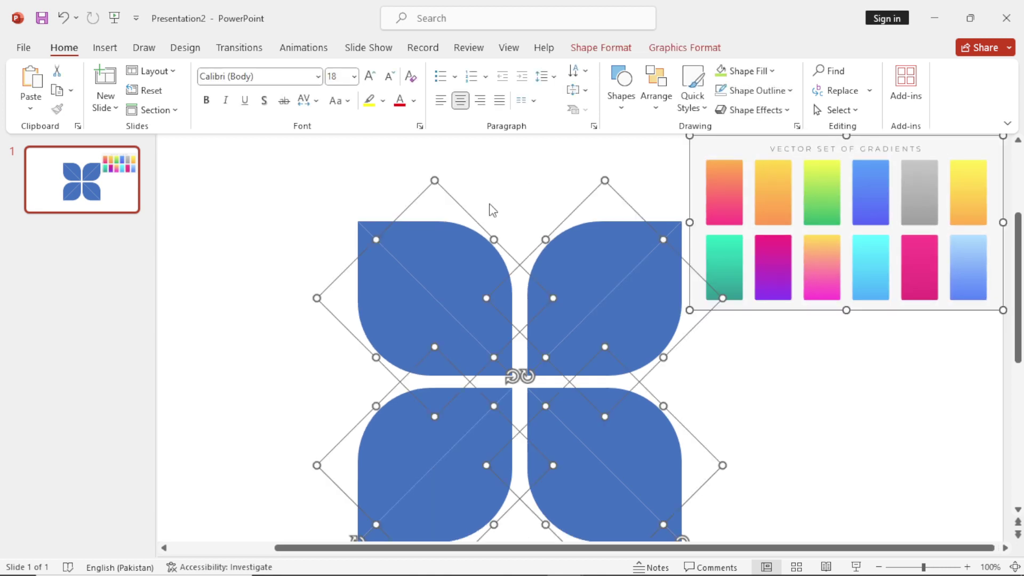
{"action": "left_click", "coordinate": [799, 212], "text": "ctrl"}
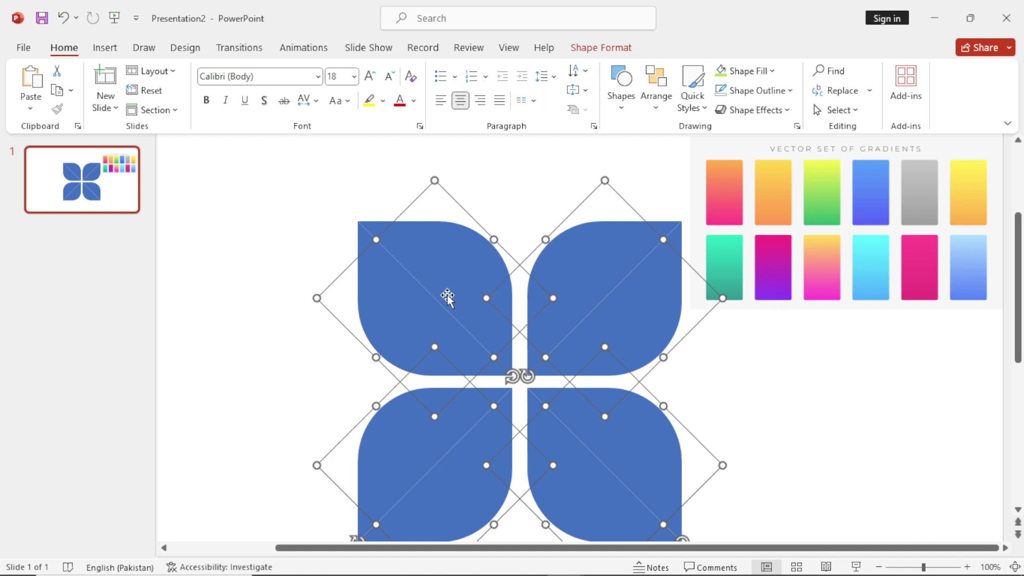
{"action": "right_click", "coordinate": [414, 269]}
{"action": "mouse_move", "coordinate": [483, 392]}
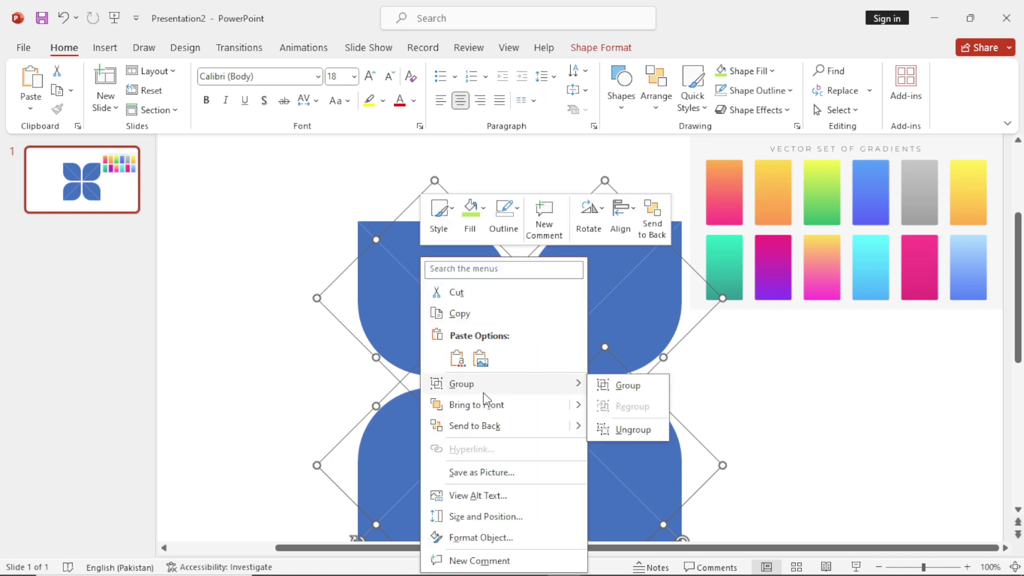
{"action": "left_click", "coordinate": [628, 433]}
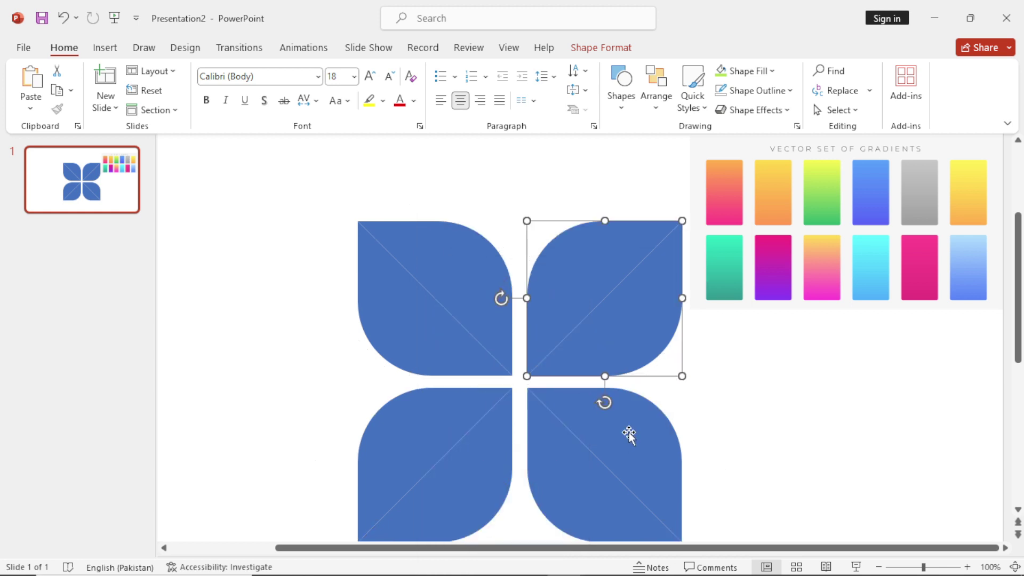
{"action": "left_click", "coordinate": [373, 321]}
{"action": "left_click", "coordinate": [746, 373]}
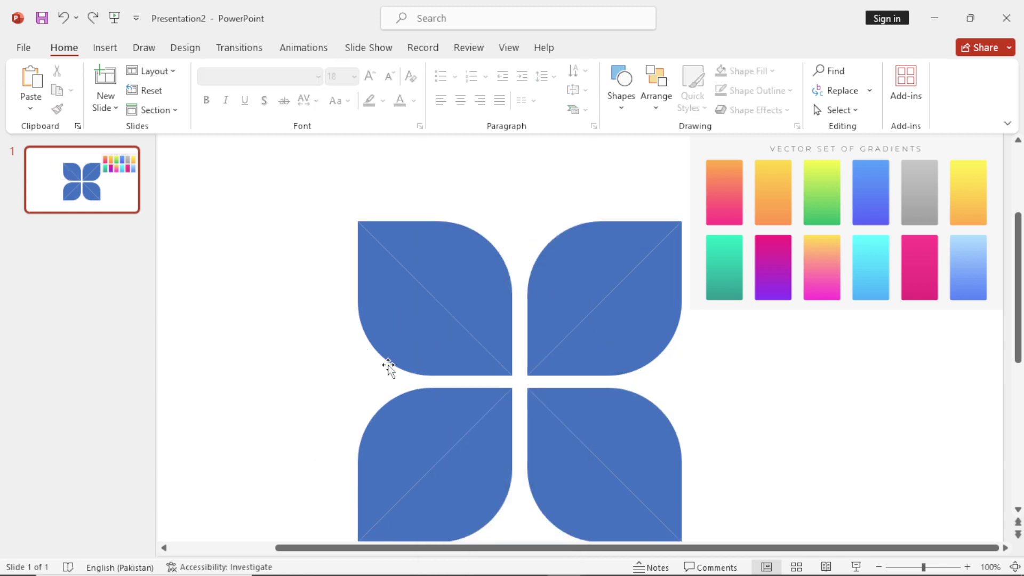
Fill the upper-left leaf's lower half pink and upper half coral, sampling both colours from the orange-pink swatch.
{"action": "left_click", "coordinate": [389, 336]}
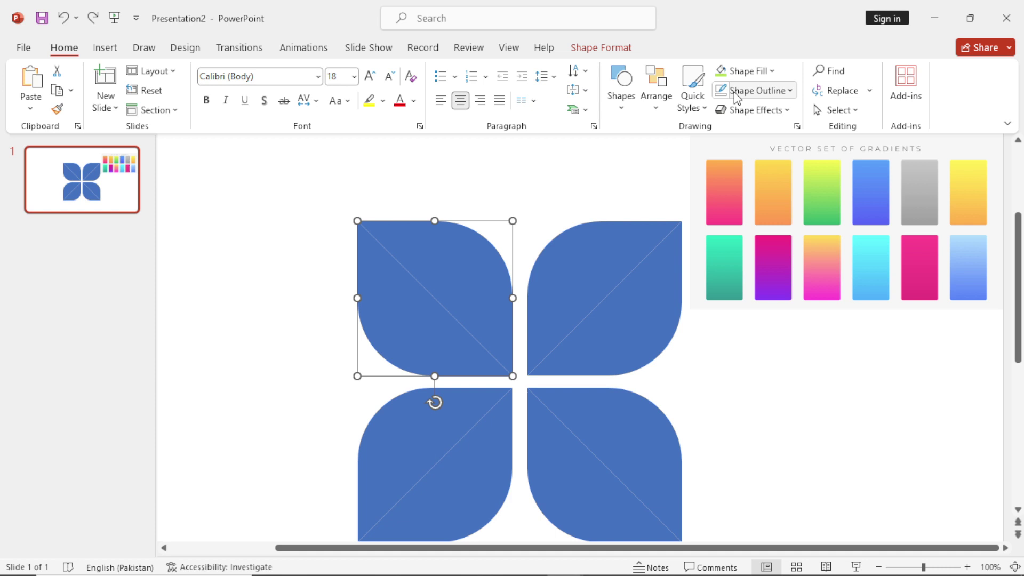
{"action": "left_click", "coordinate": [747, 71]}
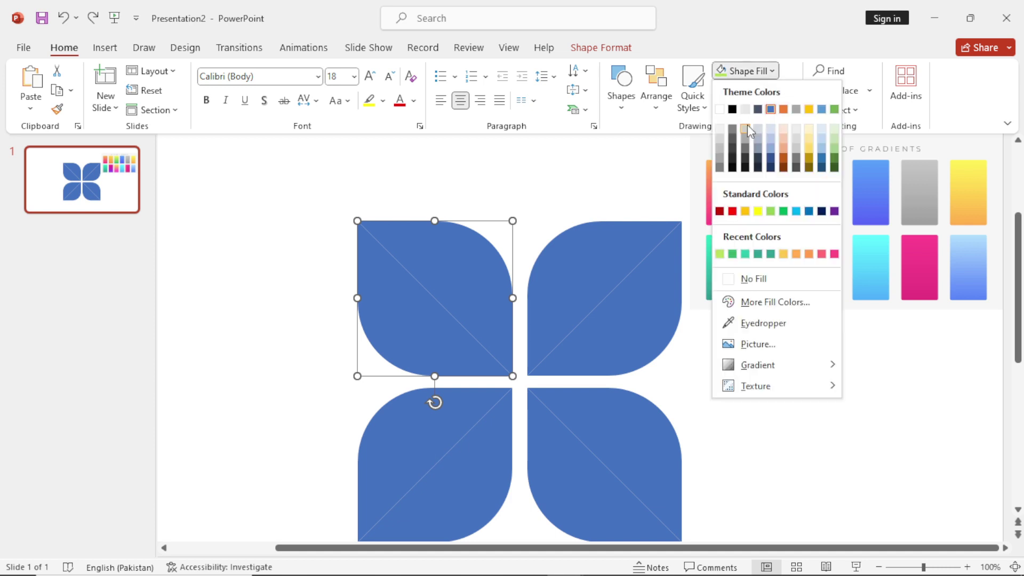
{"action": "left_click", "coordinate": [751, 328]}
{"action": "left_click", "coordinate": [727, 214]}
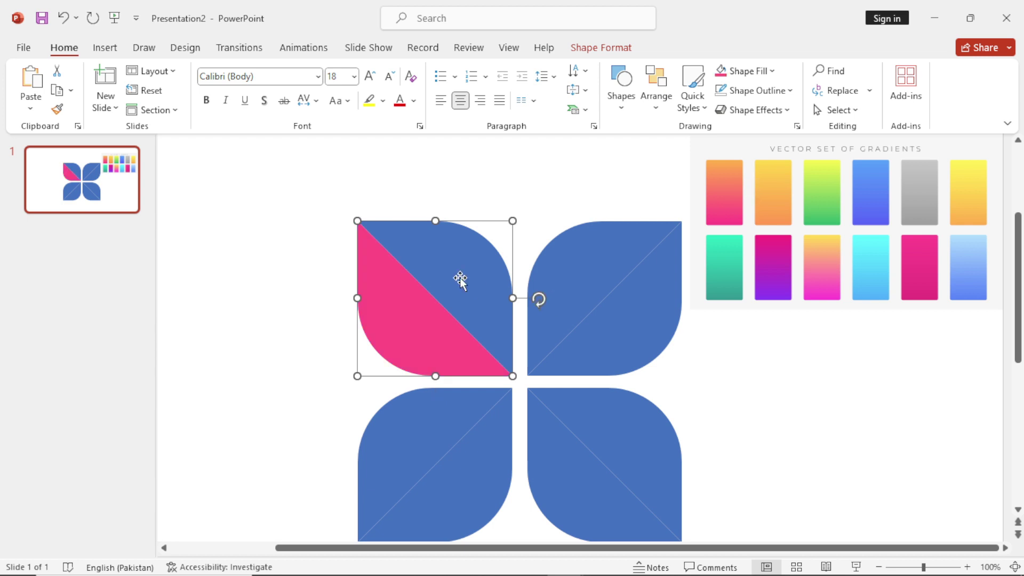
{"action": "left_click", "coordinate": [747, 71]}
{"action": "left_click", "coordinate": [751, 326]}
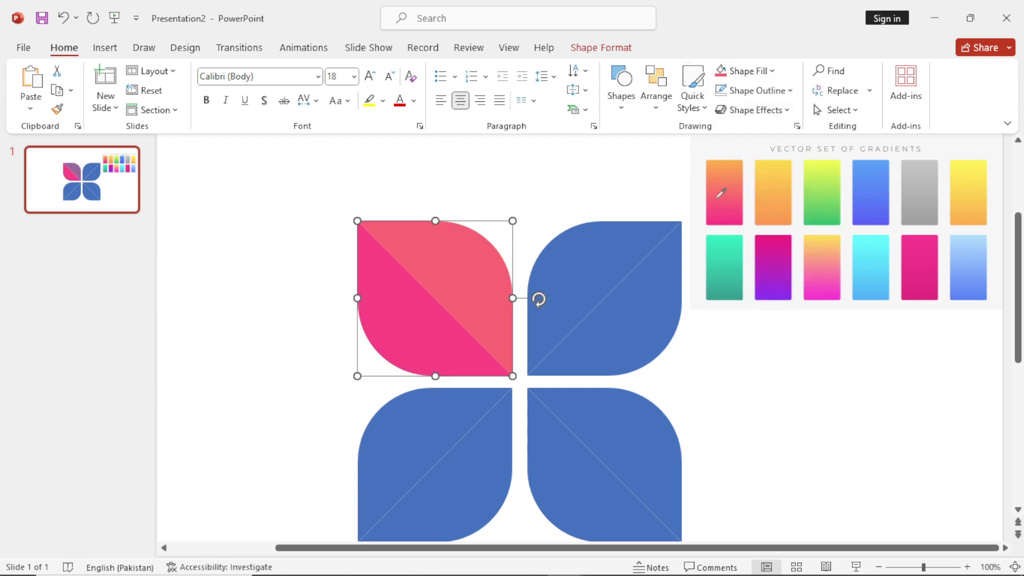
Fill the upper-right leaf's upper half green and its lower half lime, sampling the green-yellow swatch.
{"action": "left_click", "coordinate": [577, 269]}
{"action": "left_click", "coordinate": [745, 70]}
{"action": "left_click", "coordinate": [758, 322]}
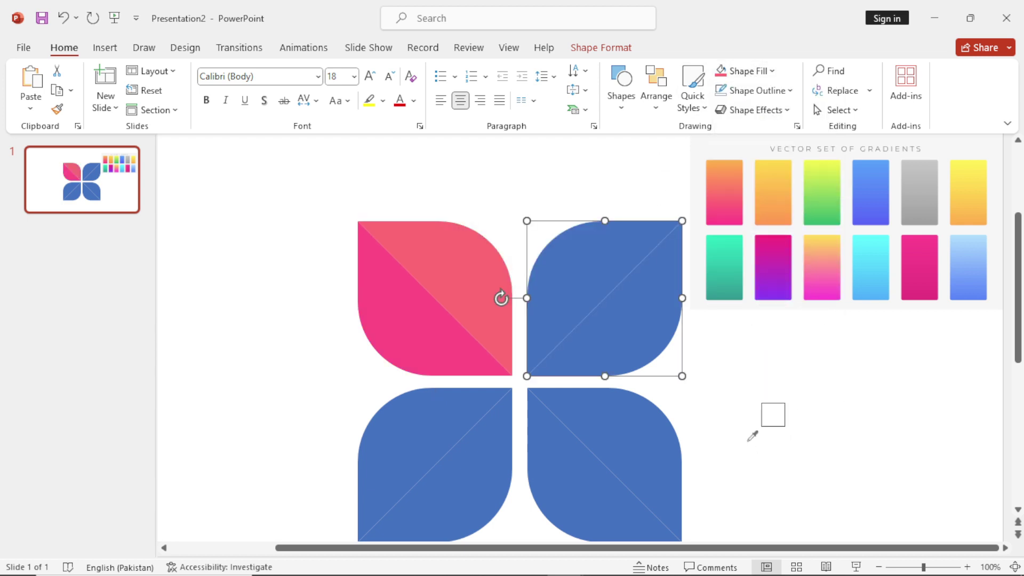
{"action": "left_click", "coordinate": [814, 217]}
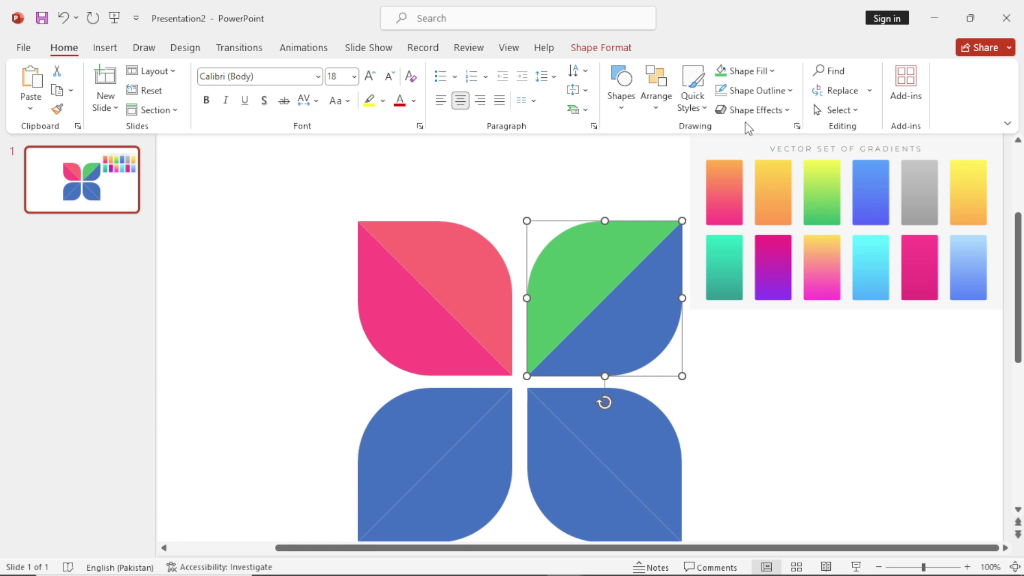
Fill the lower-right leaf's upper half dark teal and lower half light teal, sampling both from the teal swatch.
{"action": "left_click", "coordinate": [658, 481]}
{"action": "left_click", "coordinate": [744, 71]}
{"action": "left_click", "coordinate": [757, 322]}
{"action": "left_click", "coordinate": [725, 266]}
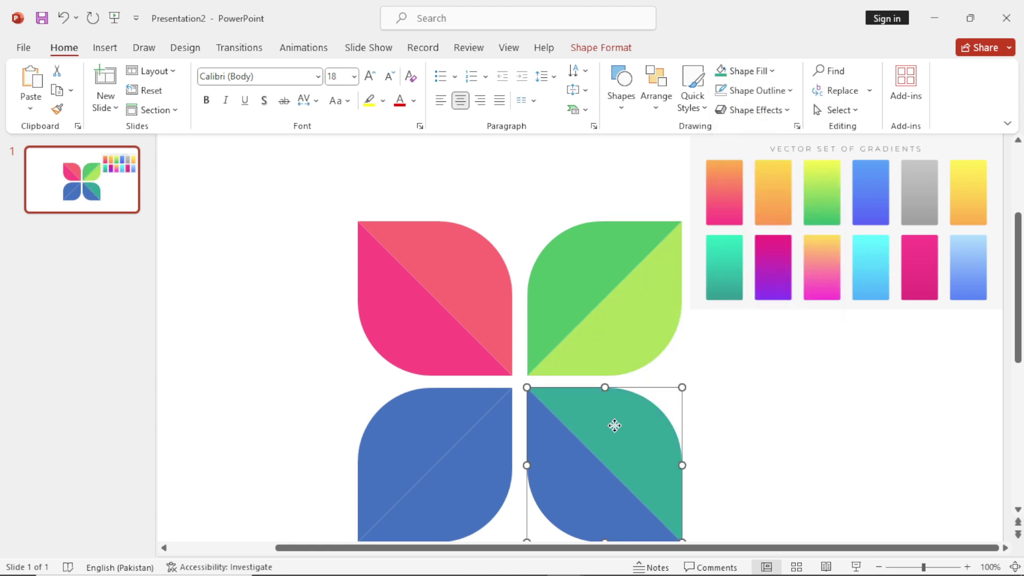
{"action": "left_click", "coordinate": [745, 71]}
{"action": "left_click", "coordinate": [757, 322]}
{"action": "left_click", "coordinate": [724, 256]}
Fill the lower half of the lower-left leaf with orange sampled from the yellow-orange swatch.
{"action": "left_click", "coordinate": [482, 480]}
{"action": "left_click", "coordinate": [745, 71]}
{"action": "left_click", "coordinate": [757, 323]}
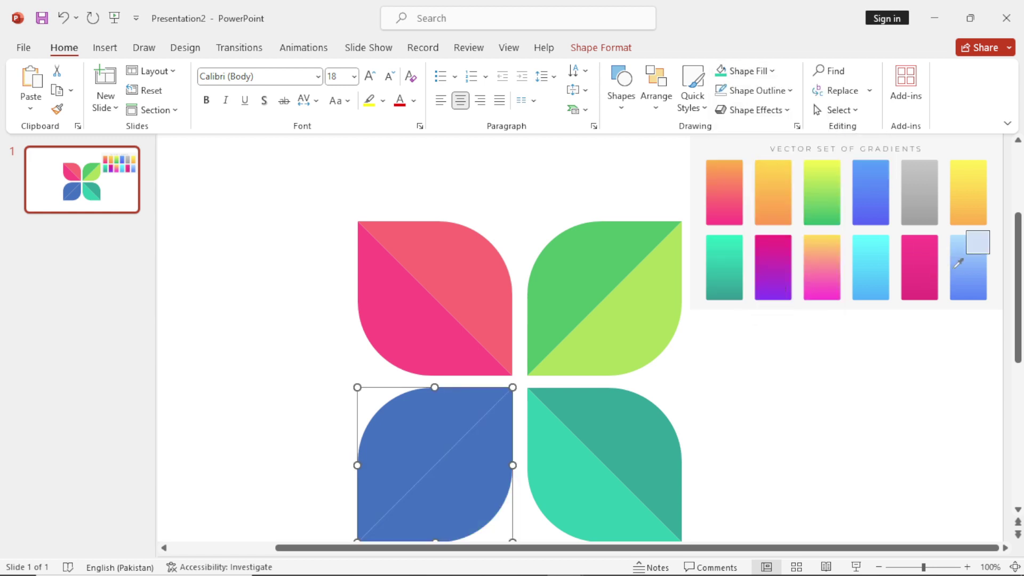
{"action": "left_click", "coordinate": [975, 214]}
{"action": "left_click", "coordinate": [766, 72]}
{"action": "left_click", "coordinate": [761, 321]}
{"action": "left_click", "coordinate": [978, 164]}
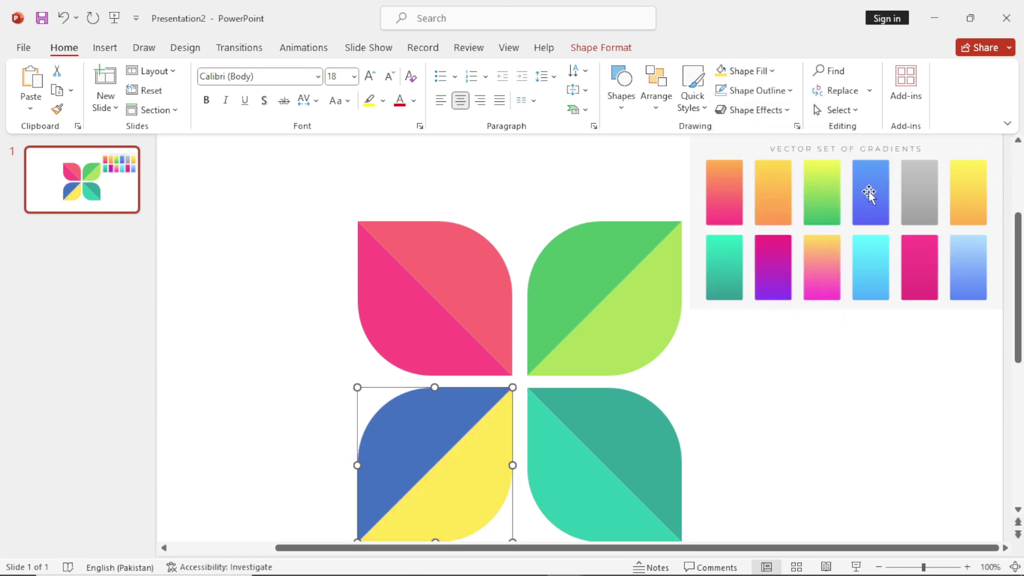
{"action": "key", "text": "ctrl+z"}
Fill the upper half of the lower-left leaf with yellow sampled from the yellow-orange swatch.
{"action": "left_click", "coordinate": [445, 412]}
{"action": "left_click", "coordinate": [772, 71]}
{"action": "left_click", "coordinate": [761, 319]}
{"action": "left_click", "coordinate": [968, 166]}
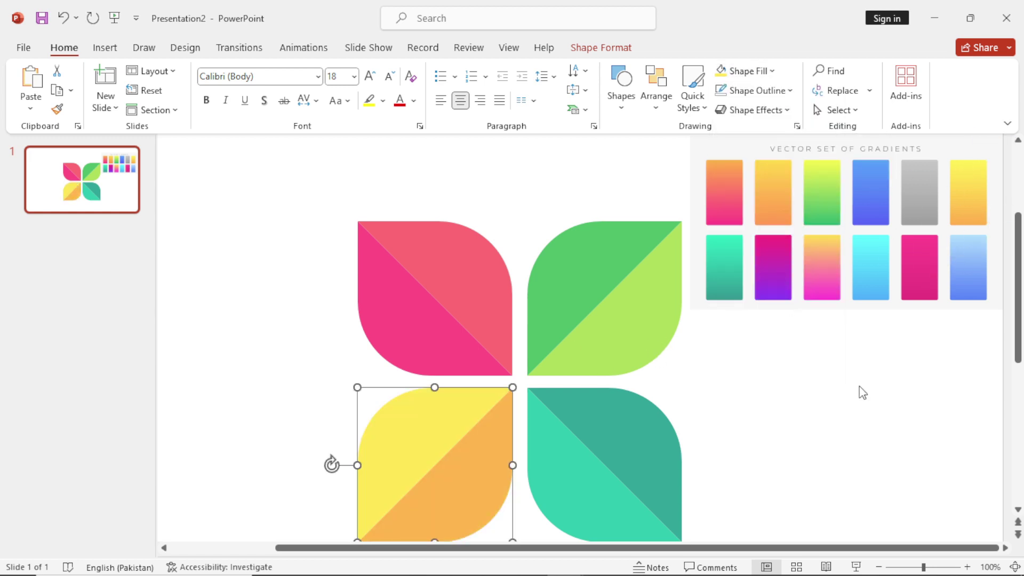
Delete the gradient swatch picture from the slide.
{"action": "left_click", "coordinate": [860, 391]}
{"action": "left_click", "coordinate": [842, 231]}
{"action": "key", "text": "Delete"}
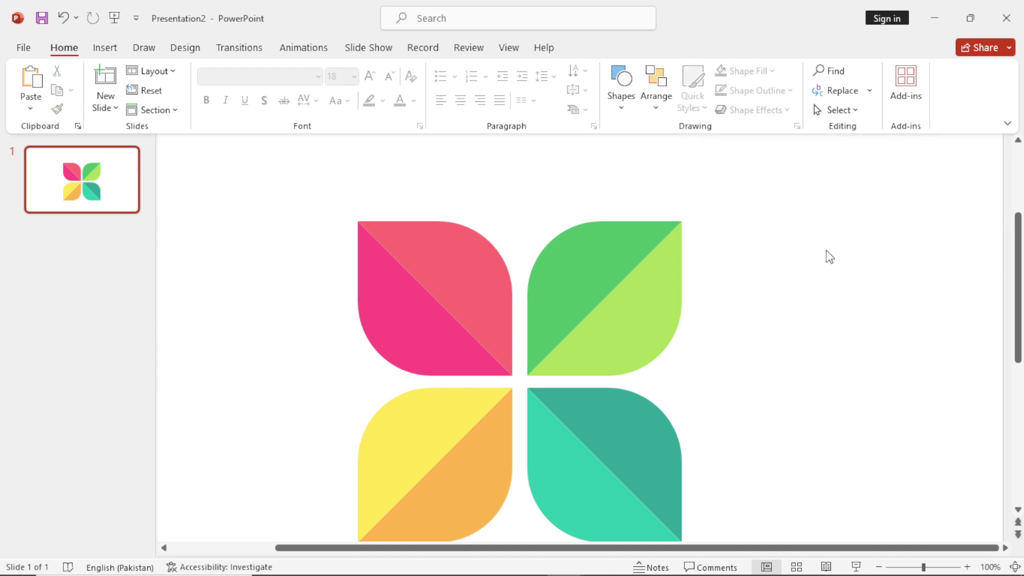
Select all the coloured leaf halves and group them into one object.
{"action": "scroll", "coordinate": [843, 202], "scroll_direction": "down", "scroll_amount": 1}
{"action": "key", "text": "ctrl+a"}
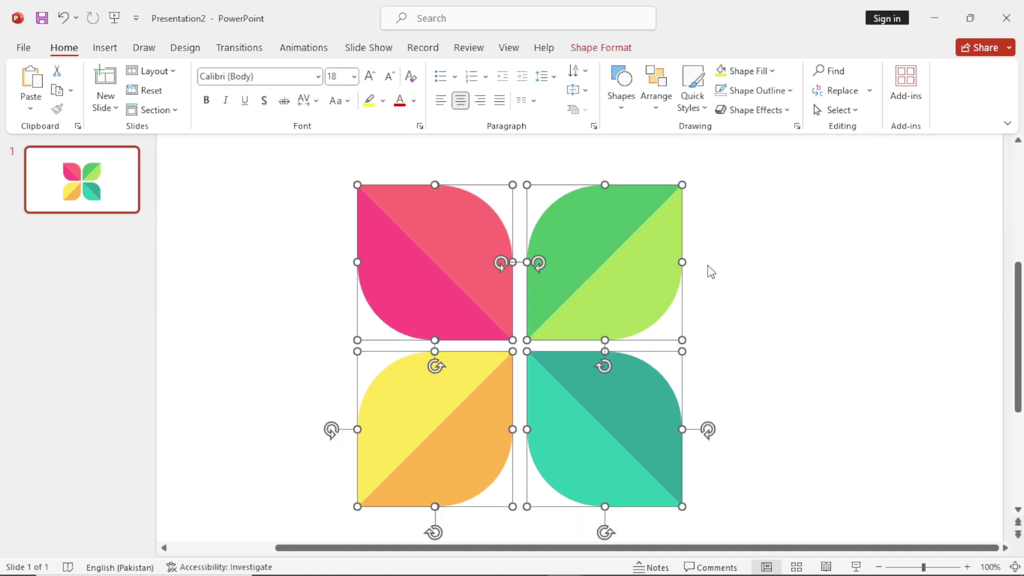
{"action": "key", "text": "ctrl+g"}
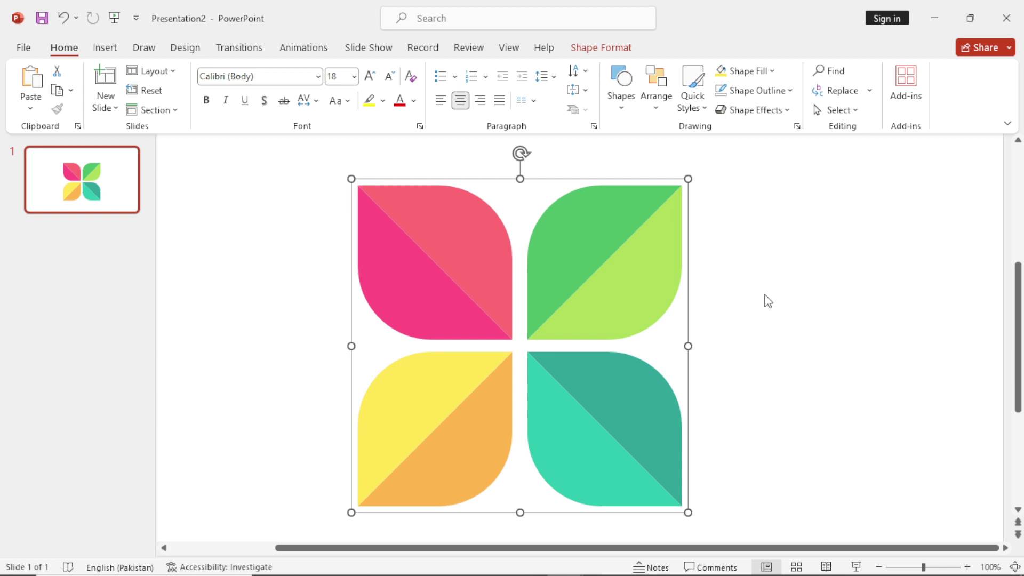
Move the grouped four-leaf graphic up slightly to the centre of the slide.
{"action": "scroll", "coordinate": [768, 301], "scroll_direction": "up", "scroll_amount": 1}
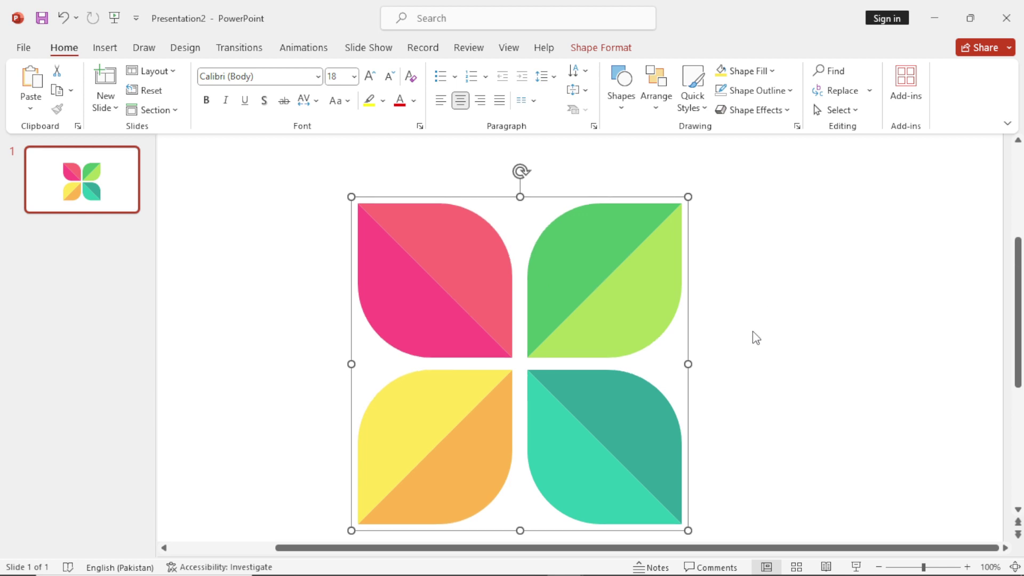
{"action": "scroll", "coordinate": [693, 362], "scroll_direction": "down", "scroll_amount": 2, "text": "ctrl"}
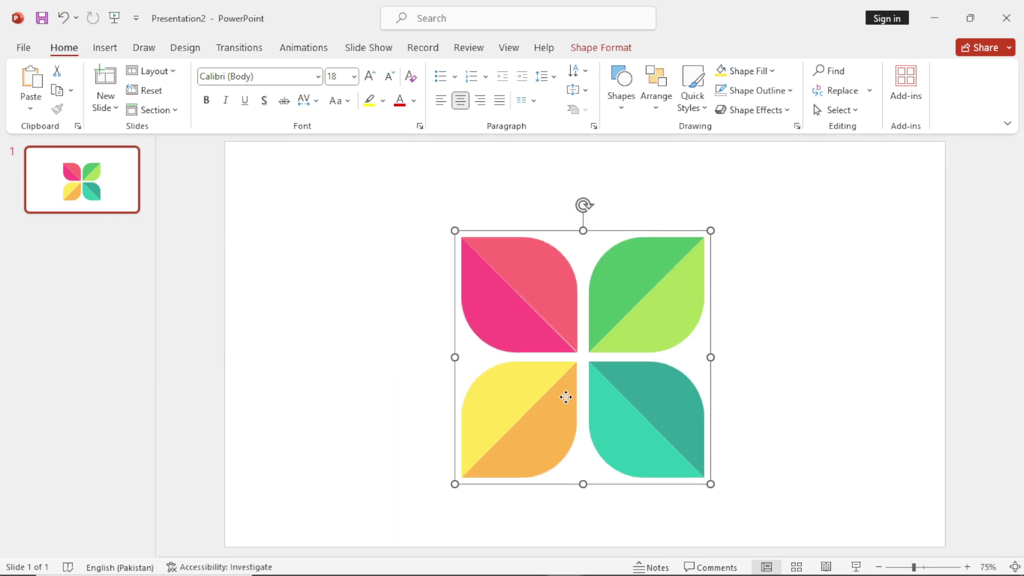
{"action": "left_click_drag", "start_coordinate": [567, 397], "coordinate": [571, 387]}
Ungroup the whole four-leaf graphic into its separate coloured halves.
{"action": "left_click_drag", "start_coordinate": [768, 203], "coordinate": [432, 531]}
{"action": "right_click", "coordinate": [497, 435]}
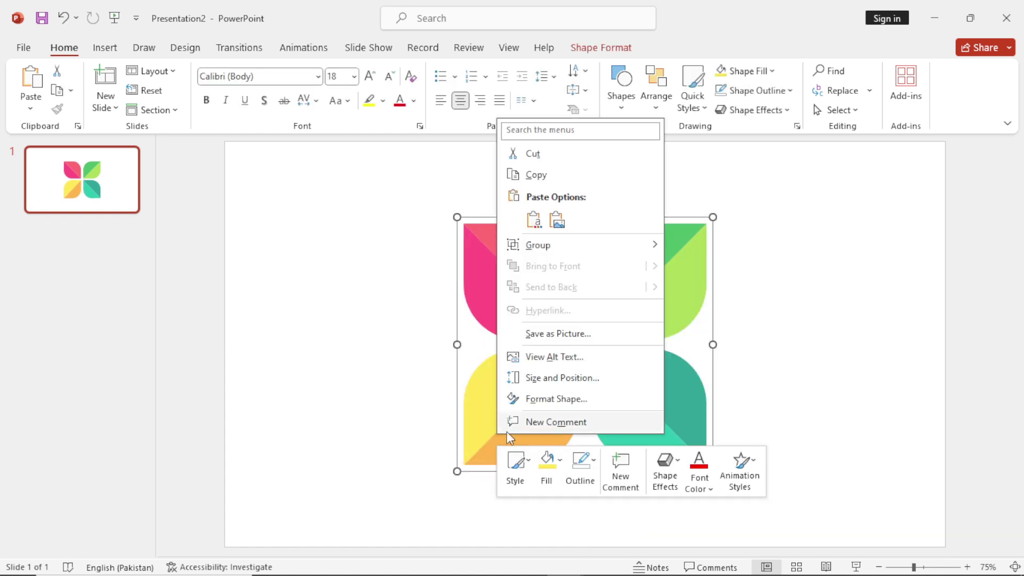
{"action": "mouse_move", "coordinate": [550, 248]}
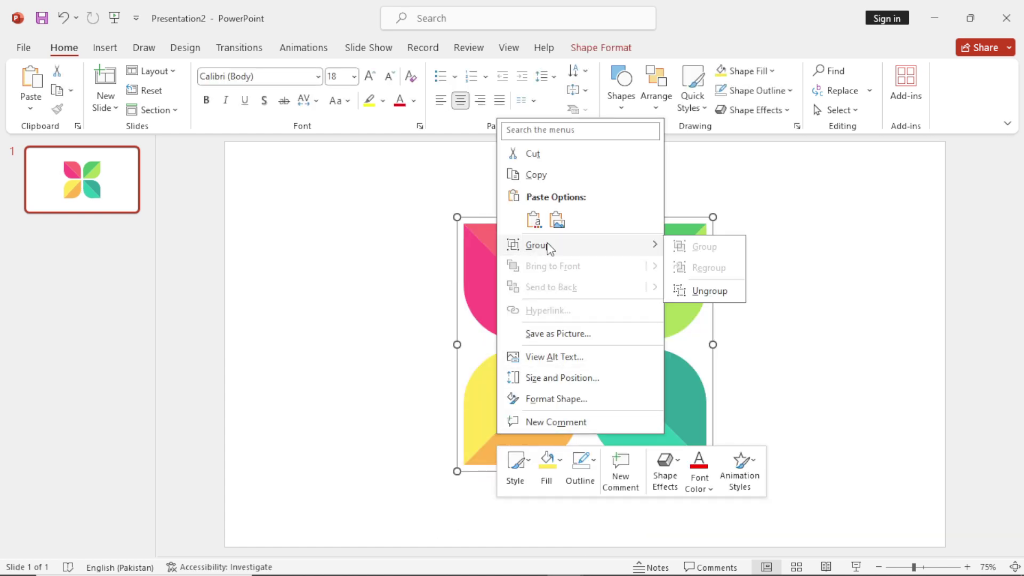
{"action": "left_click", "coordinate": [708, 291]}
{"action": "left_click", "coordinate": [757, 297]}
Group the two halves of each leaf so that the yellow, pink, green and teal leaves form four separate groups.
{"action": "left_click", "coordinate": [513, 395]}
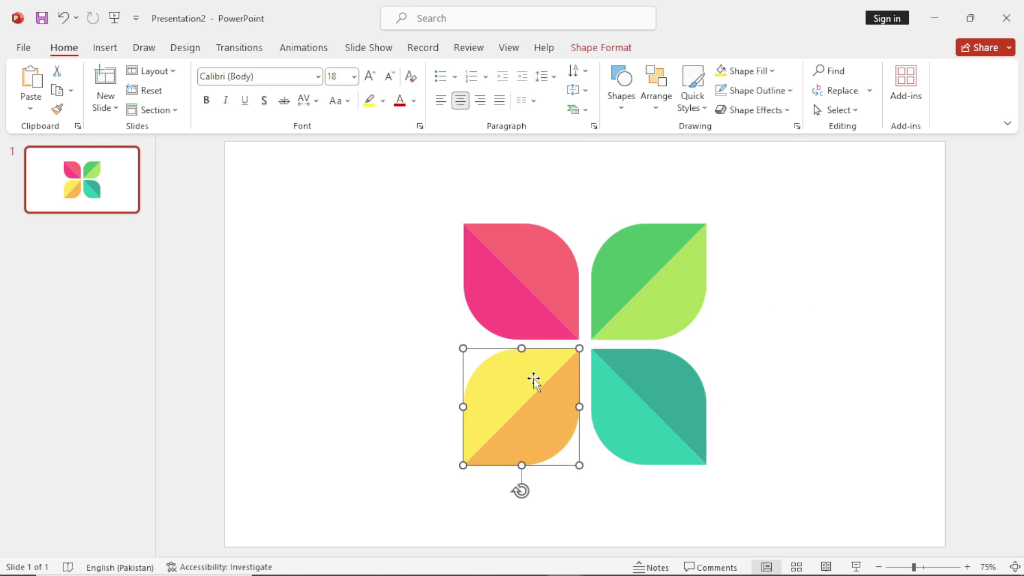
{"action": "key", "text": "ctrl+shift+g"}
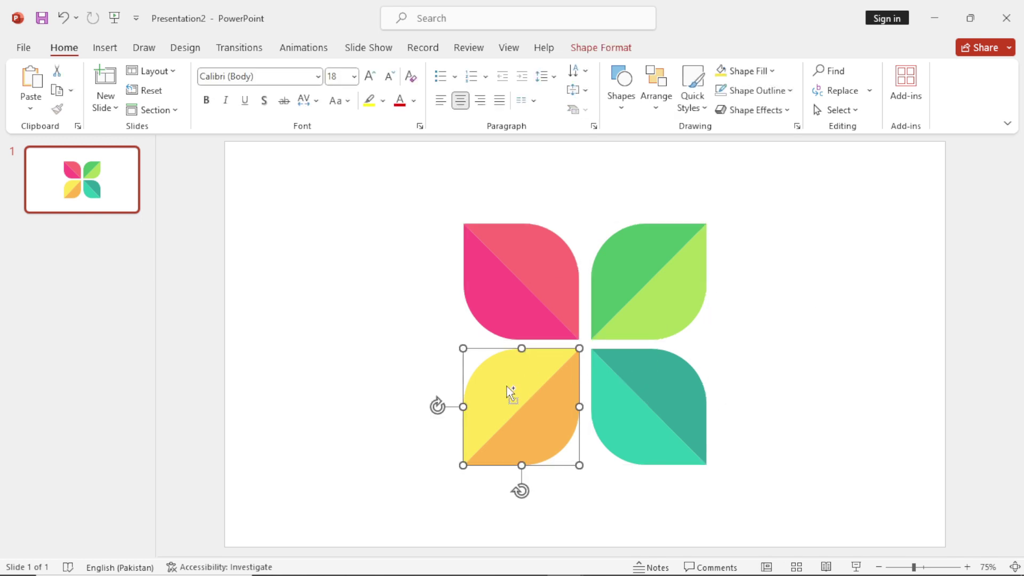
{"action": "left_click", "coordinate": [535, 263]}
{"action": "left_click", "coordinate": [670, 296]}
{"action": "left_click", "coordinate": [820, 382]}
{"action": "left_click", "coordinate": [645, 416]}
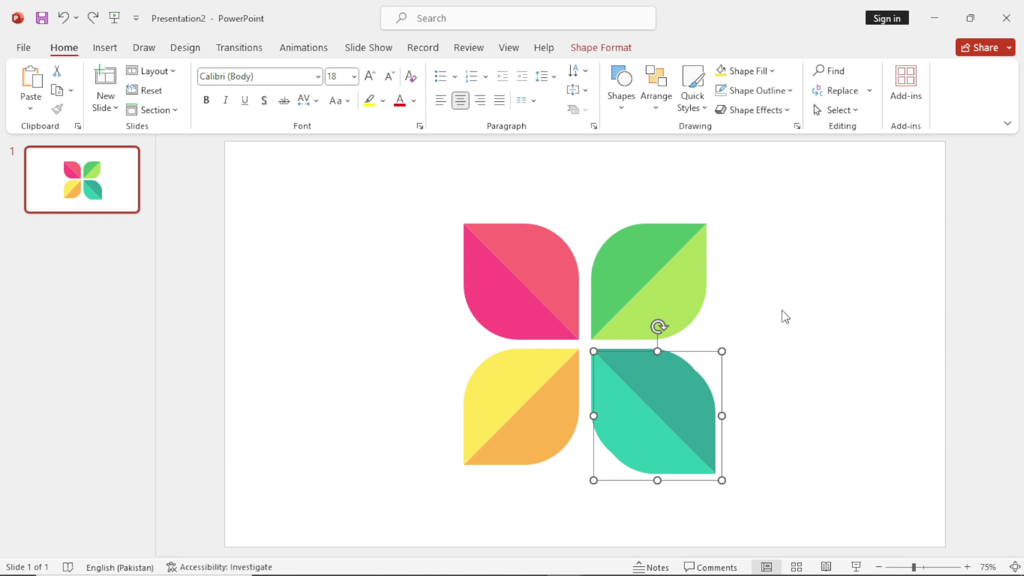
Duplicate the four leaves at a much smaller size and place each small copy beside the outer corner of its matching leaf.
{"action": "left_click_drag", "start_coordinate": [770, 211], "coordinate": [433, 450]}
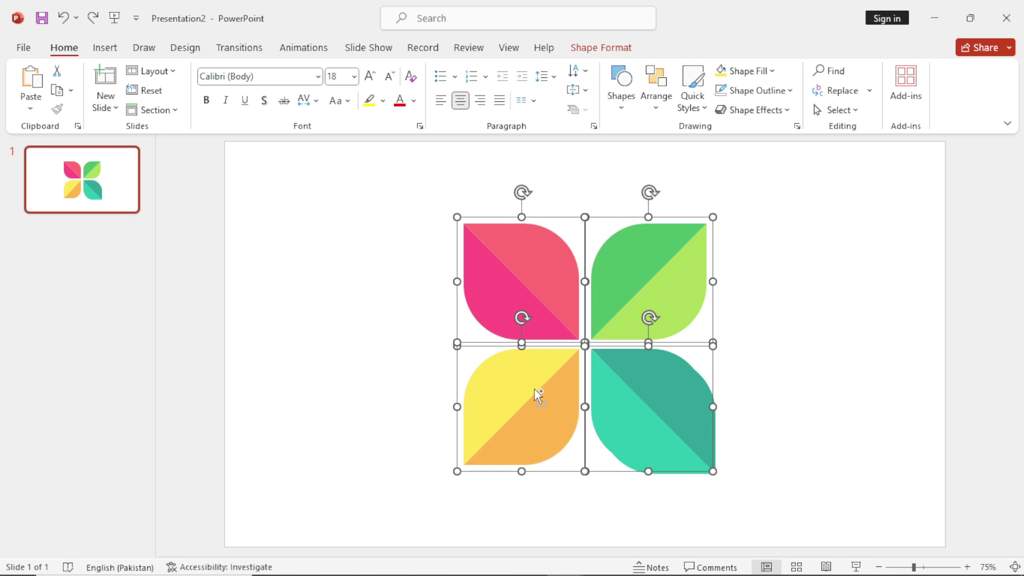
{"action": "key", "text": "ctrl+v"}
{"action": "left_click_drag", "start_coordinate": [566, 399], "coordinate": [705, 390]}
{"action": "left_click_drag", "start_coordinate": [864, 217], "coordinate": [731, 245]}
{"action": "left_click", "coordinate": [836, 272]}
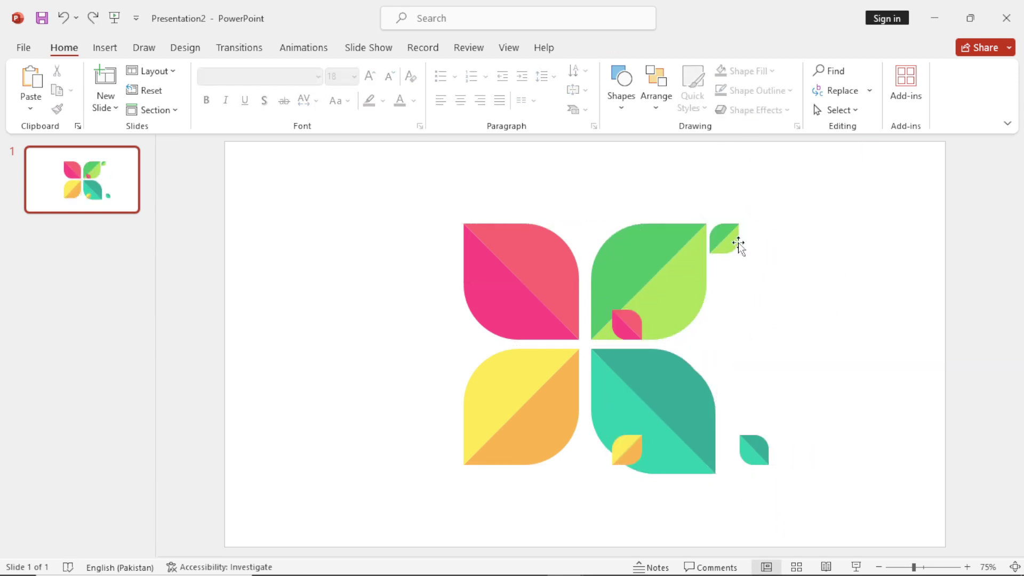
{"action": "left_click_drag", "start_coordinate": [627, 325], "coordinate": [444, 238]}
{"action": "left_click_drag", "start_coordinate": [623, 455], "coordinate": [438, 455]}
{"action": "left_click_drag", "start_coordinate": [754, 450], "coordinate": [740, 459]}
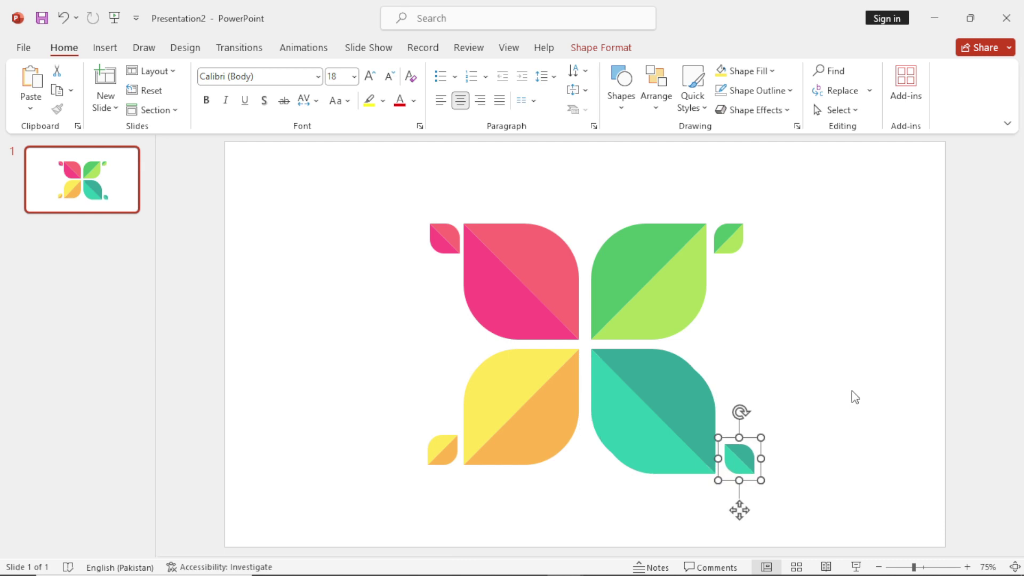
{"action": "left_click", "coordinate": [852, 395]}
Duplicate the four small corner leaves.
{"action": "left_click", "coordinate": [741, 458]}
{"action": "left_click", "coordinate": [723, 243], "text": "shift"}
{"action": "left_click", "coordinate": [445, 240], "text": "shift"}
{"action": "left_click", "coordinate": [448, 451], "text": "shift"}
{"action": "key", "text": "ctrl+c"}
{"action": "key", "text": "ctrl+v"}
{"action": "left_click_drag", "start_coordinate": [770, 489], "coordinate": [756, 483]}
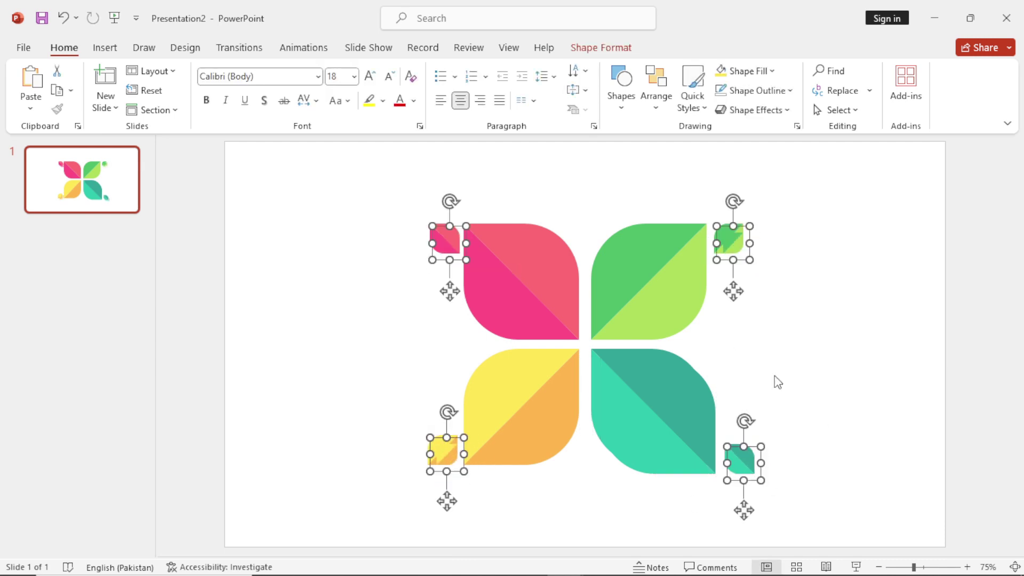
{"action": "left_click", "coordinate": [775, 378]}
{"action": "left_click_drag", "start_coordinate": [733, 243], "coordinate": [757, 272]}
{"action": "left_click_drag", "start_coordinate": [749, 460], "coordinate": [758, 430]}
{"action": "key", "text": "ctrl+z"}
{"action": "key", "text": "ctrl+z"}
{"action": "key", "text": "ctrl+z"}
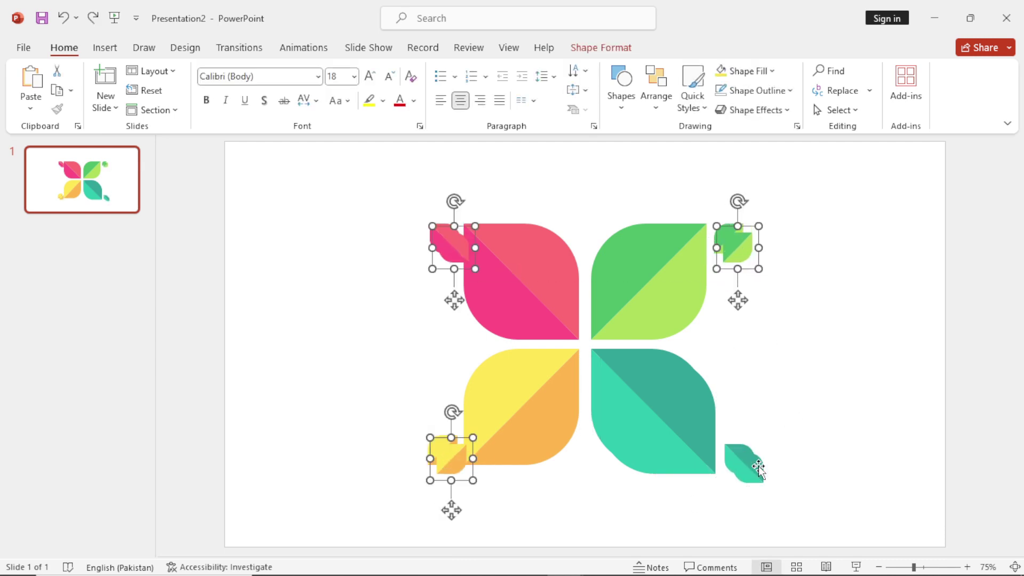
Select the four duplicated small leaves, move them clear of the originals and shrink them to about half size.
{"action": "left_click", "coordinate": [759, 466]}
{"action": "left_click", "coordinate": [728, 251], "text": "shift"}
{"action": "left_click", "coordinate": [453, 242], "text": "shift"}
{"action": "left_click", "coordinate": [457, 457], "text": "shift"}
{"action": "key", "text": "ctrl+z"}
{"action": "key", "text": "ctrl+y"}
{"action": "left_click", "coordinate": [452, 459]}
{"action": "left_click", "coordinate": [453, 244], "text": "shift"}
{"action": "left_click", "coordinate": [737, 247], "text": "shift"}
{"action": "left_click", "coordinate": [759, 456], "text": "shift"}
{"action": "left_click_drag", "start_coordinate": [751, 464], "coordinate": [872, 440]}
{"action": "left_click_drag", "start_coordinate": [892, 465], "coordinate": [870, 444]}
Place the tiny pink and green leaves below their small corner leaves, and the tiny teal and yellow ones above theirs.
{"action": "left_click", "coordinate": [801, 343]}
{"action": "left_click_drag", "start_coordinate": [569, 215], "coordinate": [452, 267]}
{"action": "left_click_drag", "start_coordinate": [853, 216], "coordinate": [724, 266]}
{"action": "left_click_drag", "start_coordinate": [863, 437], "coordinate": [733, 427]}
{"action": "left_click_drag", "start_coordinate": [565, 432], "coordinate": [447, 422]}
{"action": "left_click", "coordinate": [297, 281]}
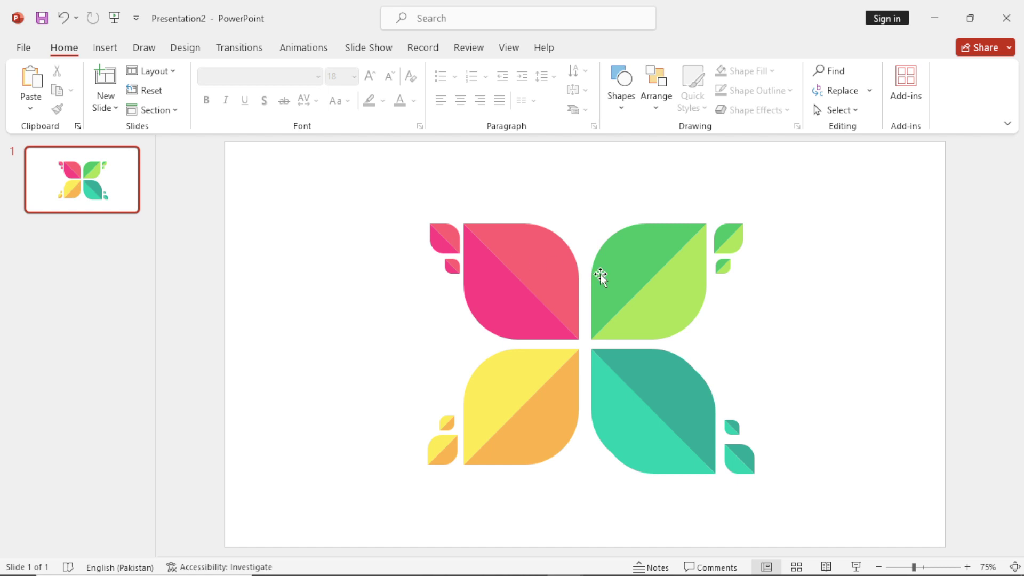
Paste the chart, house, magnifier and person icons at 1.83 cm and place one on each large leaf.
{"action": "key", "text": "ctrl+v"}
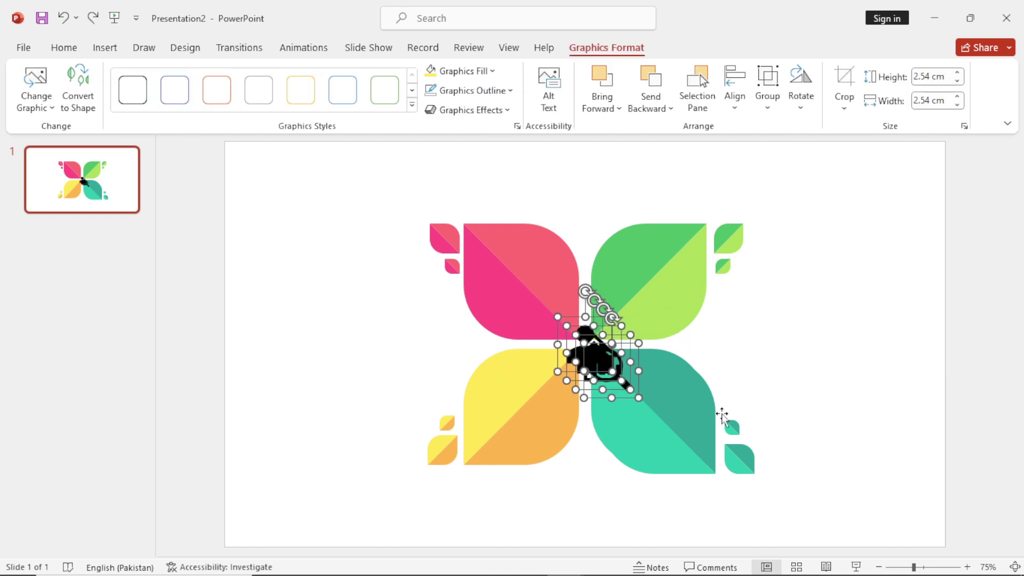
{"action": "left_click_drag", "start_coordinate": [599, 349], "coordinate": [864, 349]}
{"action": "left_click_drag", "start_coordinate": [905, 401], "coordinate": [898, 393]}
{"action": "left_click", "coordinate": [908, 406]}
{"action": "left_click_drag", "start_coordinate": [845, 352], "coordinate": [521, 407]}
{"action": "left_click", "coordinate": [525, 326]}
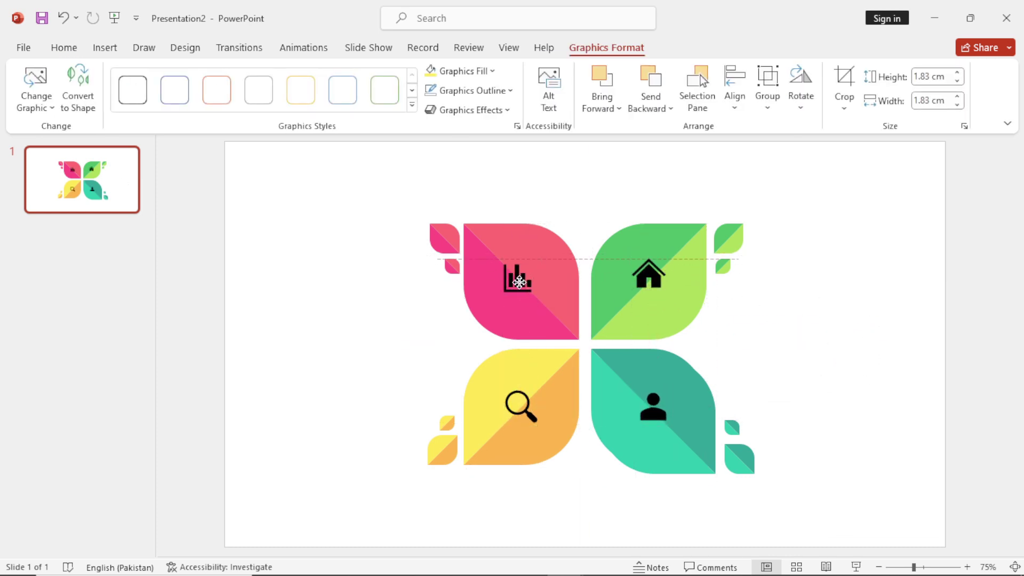
Fill the chart, house, person and magnifier icons with white.
{"action": "left_click", "coordinate": [515, 275]}
{"action": "left_click", "coordinate": [649, 273], "text": "shift"}
{"action": "left_click", "coordinate": [653, 407], "text": "shift"}
{"action": "left_click", "coordinate": [521, 407], "text": "shift"}
{"action": "left_click", "coordinate": [492, 71]}
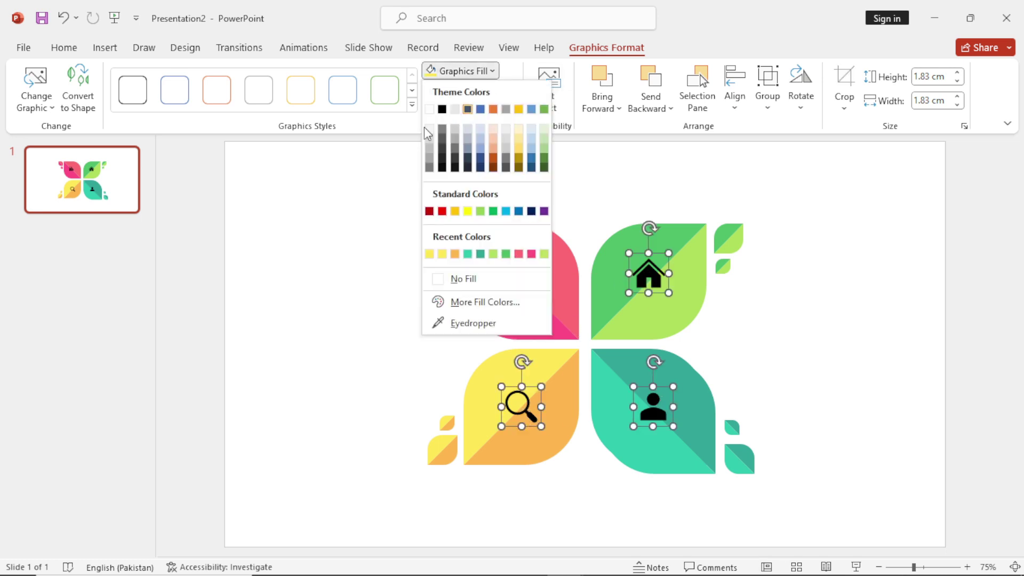
{"action": "left_click", "coordinate": [434, 109]}
{"action": "left_click_drag", "start_coordinate": [673, 427], "coordinate": [681, 436]}
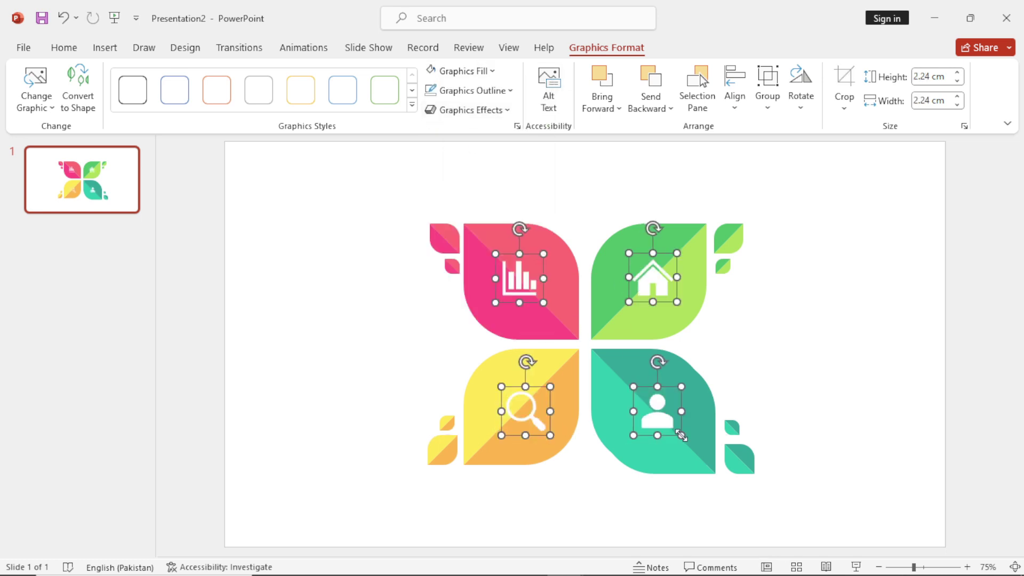
{"action": "key", "text": "ctrl+z"}
{"action": "left_click", "coordinate": [813, 326]}
Select all four white icons and shift them down slightly within their leaves.
{"action": "left_click", "coordinate": [515, 407]}
{"action": "left_click", "coordinate": [517, 280], "text": "shift"}
{"action": "left_click", "coordinate": [649, 275], "text": "shift"}
{"action": "left_click", "coordinate": [651, 406], "text": "shift"}
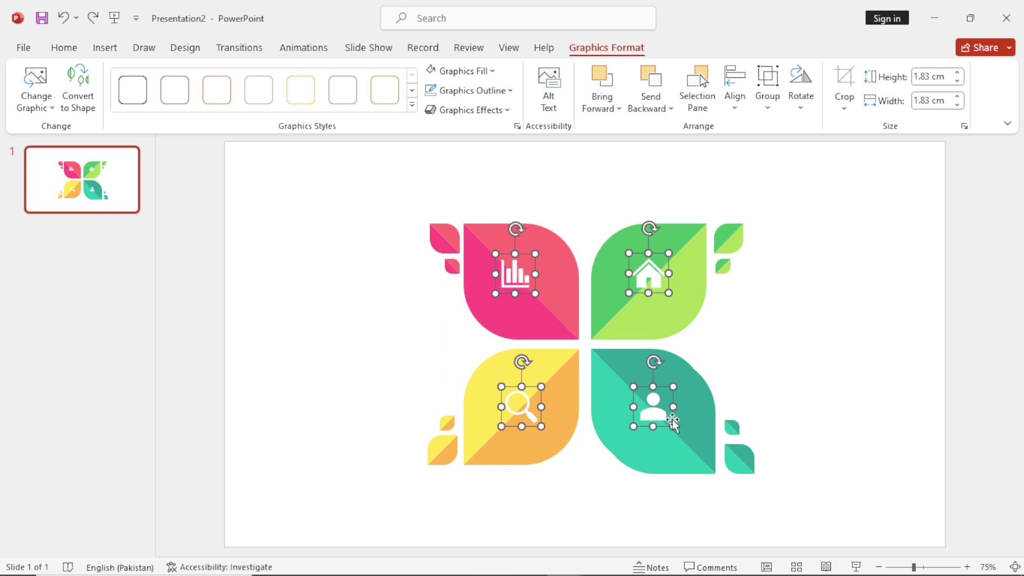
{"action": "key", "text": "Down"}
{"action": "key", "text": "Down"}
{"action": "key", "text": "Down"}
{"action": "key", "text": "Down"}
{"action": "key", "text": "Down"}
{"action": "key", "text": "Down"}
{"action": "key", "text": "Down"}
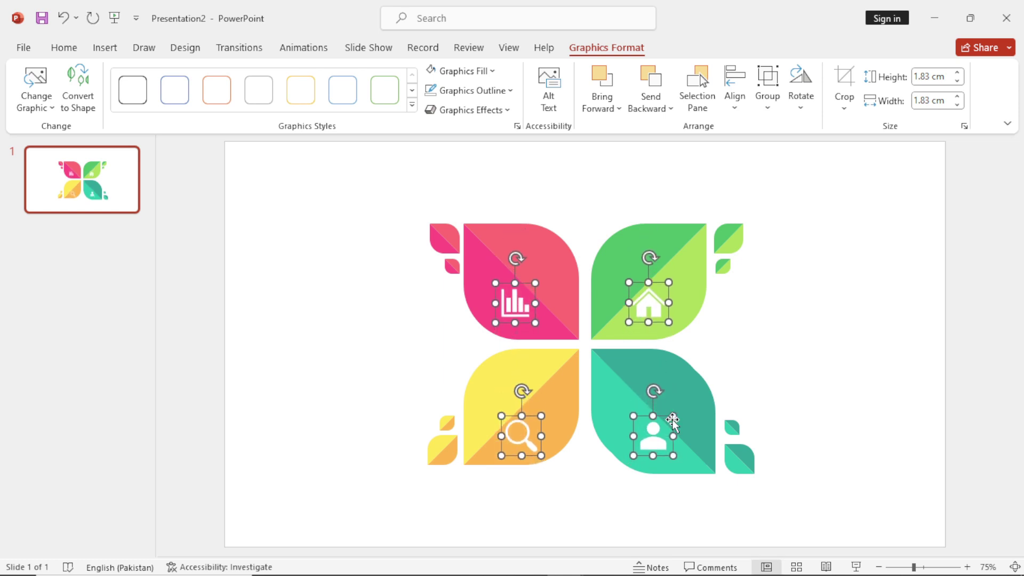
{"action": "left_click", "coordinate": [732, 322]}
{"action": "left_click", "coordinate": [647, 309]}
{"action": "left_click_drag", "start_coordinate": [647, 309], "coordinate": [665, 309]}
{"action": "left_click", "coordinate": [656, 447]}
{"action": "key", "text": "ctrl+z"}
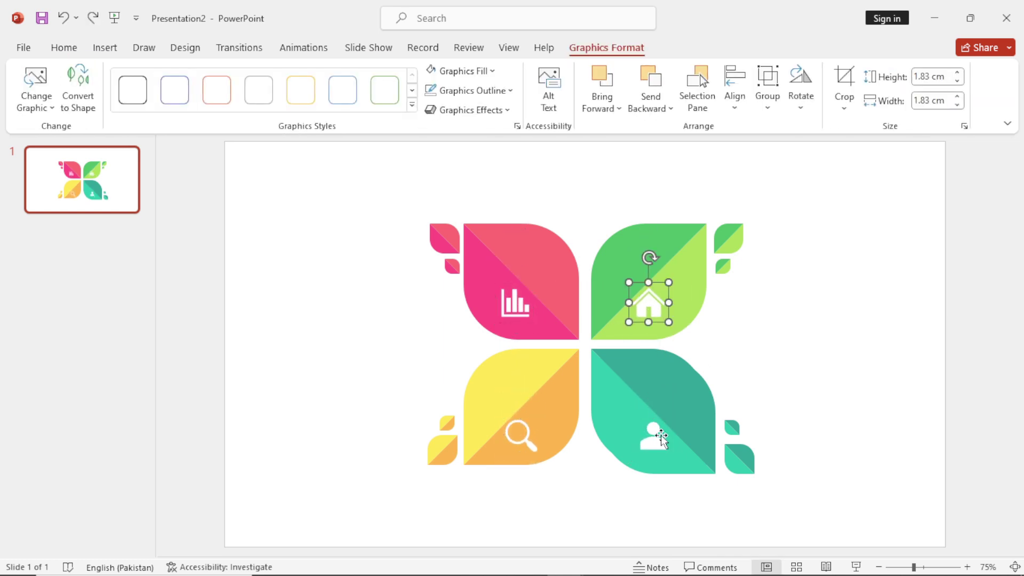
Move the house icon to the green leaf's upper left, the person icon slightly left and the magnifier slightly right.
{"action": "left_click_drag", "start_coordinate": [661, 435], "coordinate": [654, 436]}
{"action": "left_click_drag", "start_coordinate": [651, 312], "coordinate": [633, 264]}
{"action": "left_click_drag", "start_coordinate": [653, 439], "coordinate": [644, 438]}
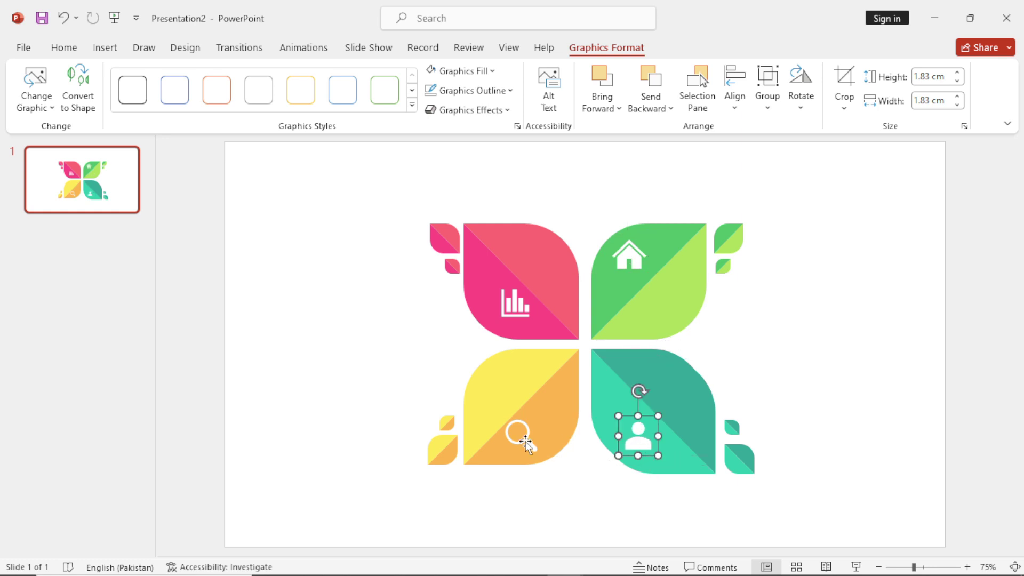
{"action": "left_click_drag", "start_coordinate": [525, 444], "coordinate": [538, 440]}
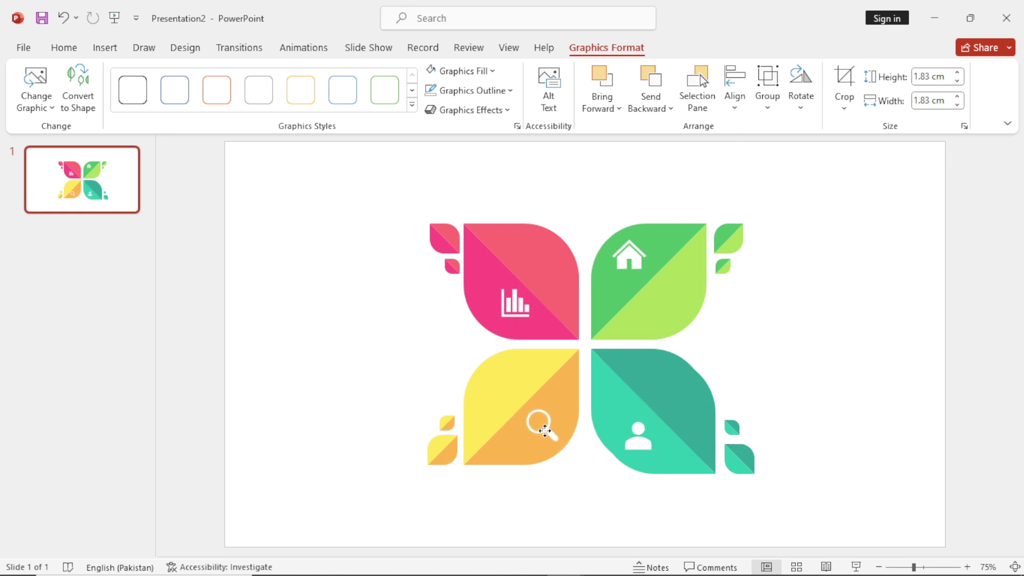
{"action": "left_click_drag", "start_coordinate": [540, 440], "coordinate": [533, 435]}
{"action": "left_click", "coordinate": [556, 504]}
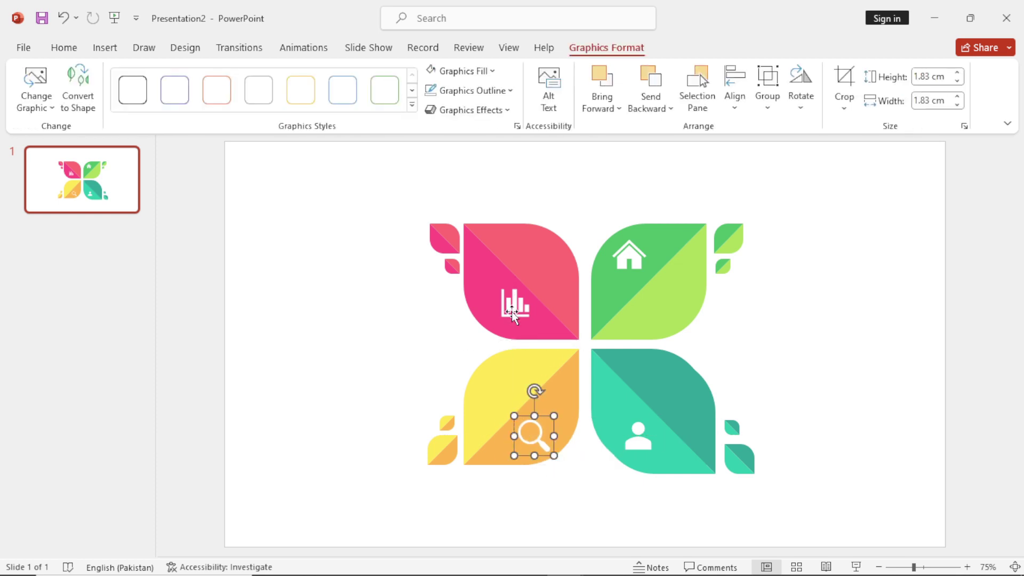
Move the chart icon to the pink leaf's upper right and raise the magnifier and person icons slightly.
{"action": "left_click_drag", "start_coordinate": [512, 307], "coordinate": [530, 264]}
{"action": "left_click", "coordinate": [634, 524]}
{"action": "left_click_drag", "start_coordinate": [516, 306], "coordinate": [545, 260]}
{"action": "left_click_drag", "start_coordinate": [545, 447], "coordinate": [554, 432]}
{"action": "left_click_drag", "start_coordinate": [645, 435], "coordinate": [635, 419]}
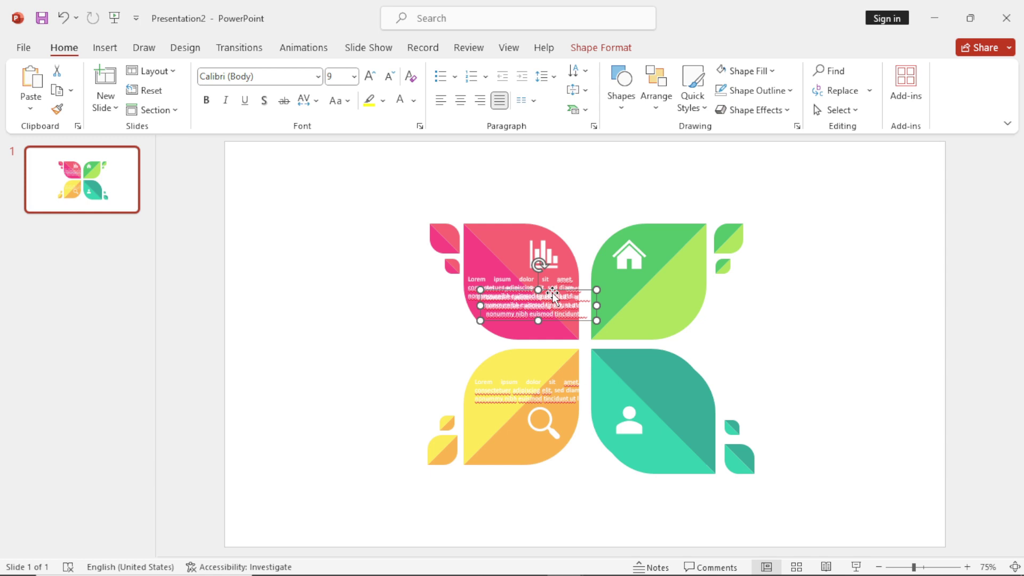
Place the white Lorem ipsum text boxes on the teal and green leaves.
{"action": "left_click_drag", "start_coordinate": [555, 296], "coordinate": [663, 370]}
{"action": "left_click_drag", "start_coordinate": [681, 272], "coordinate": [680, 272]}
{"action": "left_click", "coordinate": [729, 327]}
{"action": "left_click", "coordinate": [702, 372]}
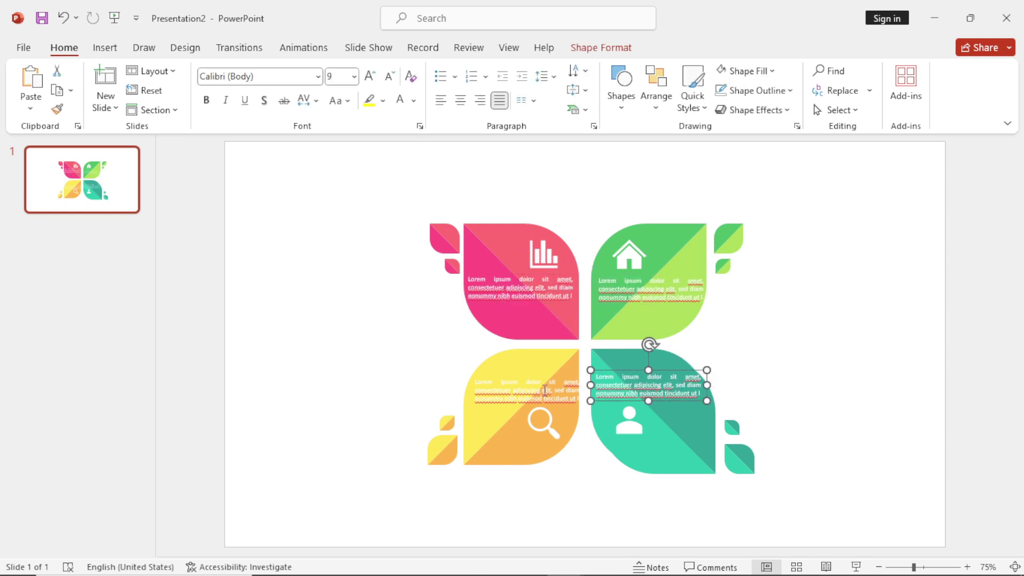
{"action": "left_click", "coordinate": [545, 390], "text": "shift"}
{"action": "left_click", "coordinate": [533, 288], "text": "shift"}
{"action": "left_click", "coordinate": [653, 297], "text": "shift"}
{"action": "right_click", "coordinate": [534, 294]}
{"action": "left_click", "coordinate": [570, 326]}
{"action": "right_click", "coordinate": [654, 289]}
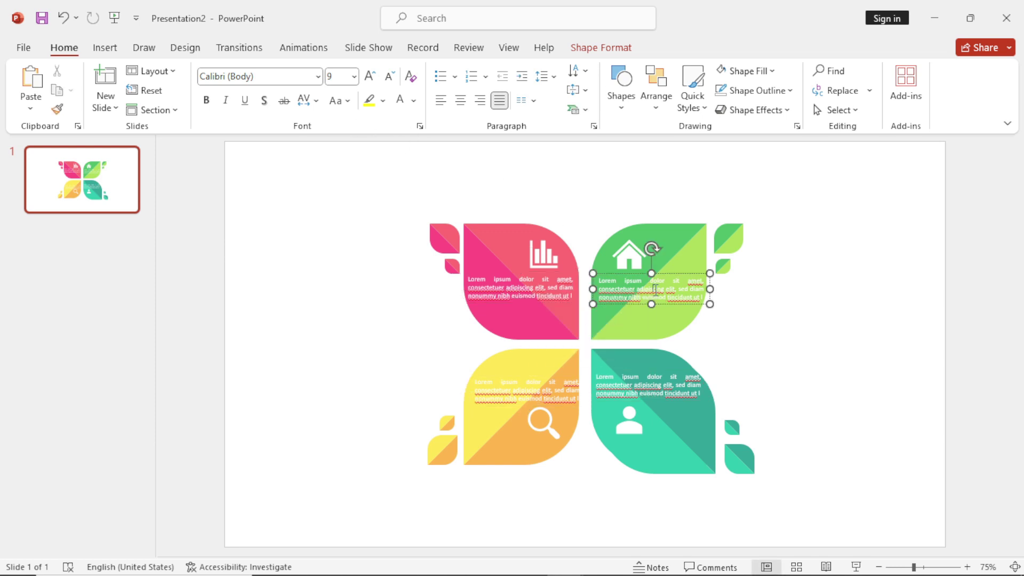
{"action": "left_click", "coordinate": [680, 319]}
{"action": "left_click", "coordinate": [544, 384]}
{"action": "right_click", "coordinate": [549, 388]}
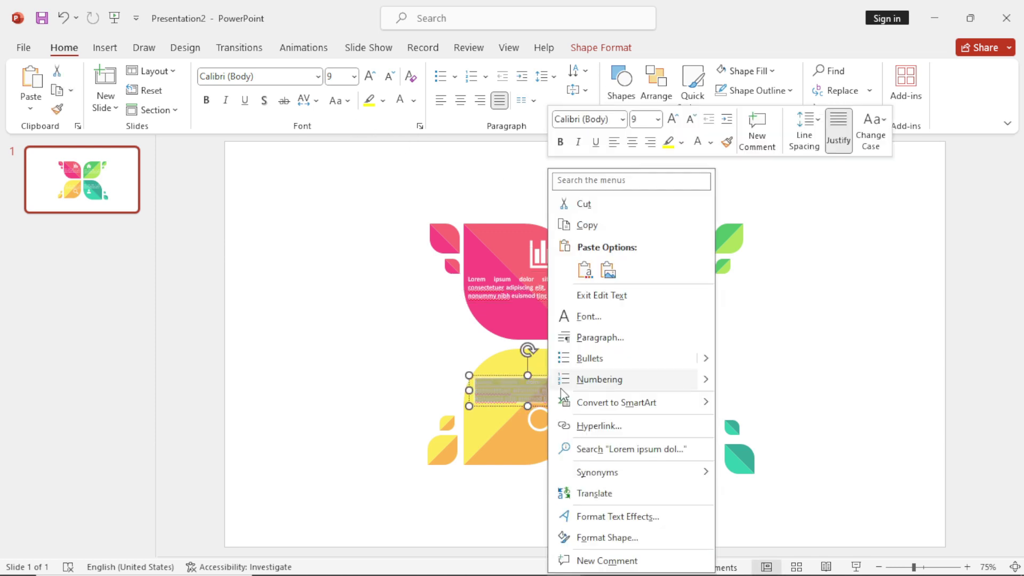
{"action": "left_click", "coordinate": [761, 317]}
{"action": "left_click", "coordinate": [794, 328]}
Centre the person, magnifier, house and chart icons horizontally on their leaves, next to the text.
{"action": "left_click", "coordinate": [632, 422]}
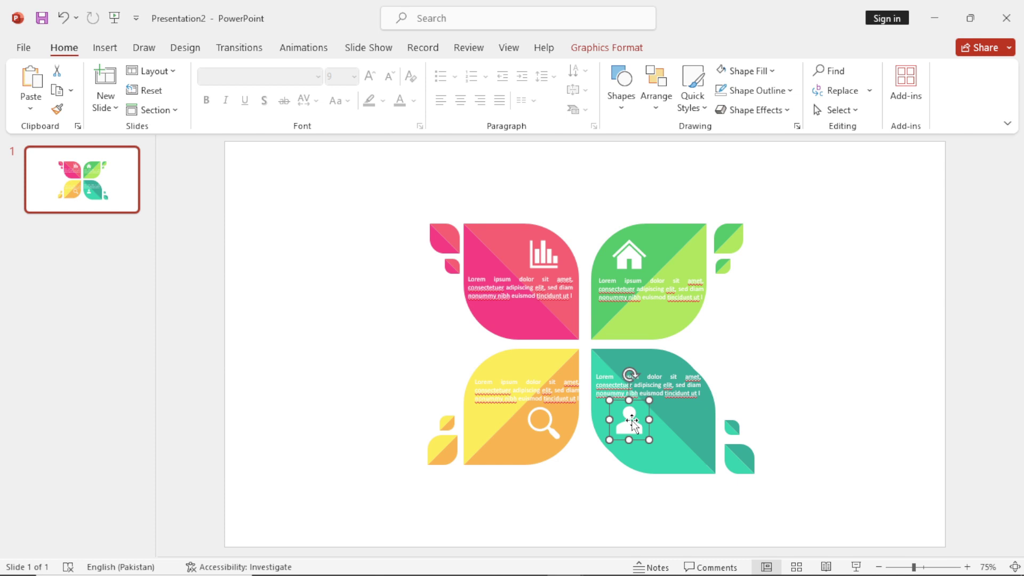
{"action": "left_click_drag", "start_coordinate": [632, 423], "coordinate": [650, 428]}
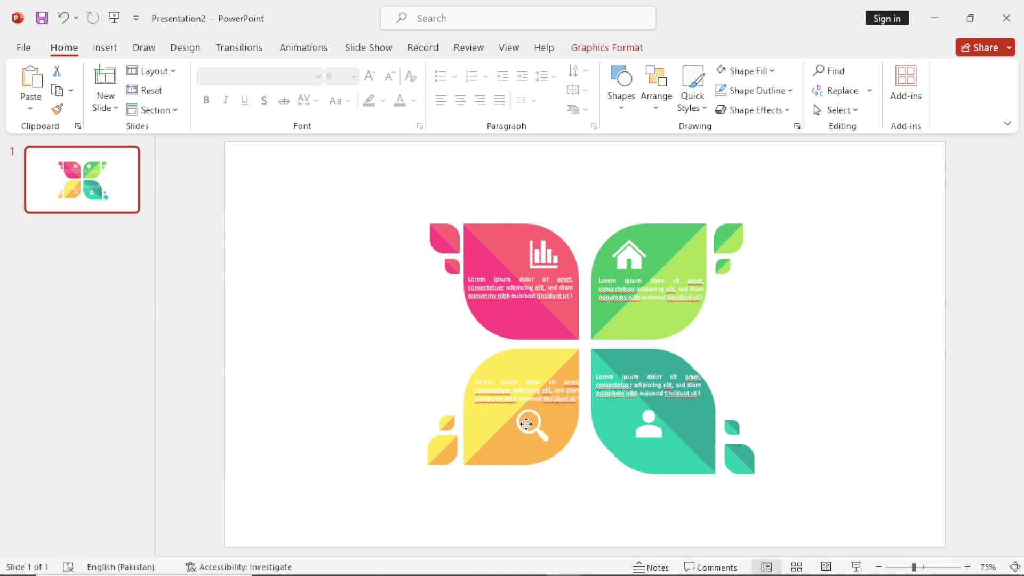
{"action": "left_click", "coordinate": [526, 424]}
{"action": "left_click_drag", "start_coordinate": [630, 257], "coordinate": [649, 258]}
{"action": "left_click_drag", "start_coordinate": [541, 258], "coordinate": [526, 264]}
{"action": "left_click_drag", "start_coordinate": [530, 422], "coordinate": [525, 422]}
Pull the stray duplicate teal leaf away from the lower-right leaf and delete it.
{"action": "left_click_drag", "start_coordinate": [647, 430], "coordinate": [910, 419]}
{"action": "left_click", "coordinate": [791, 315]}
{"action": "key", "text": "Delete"}
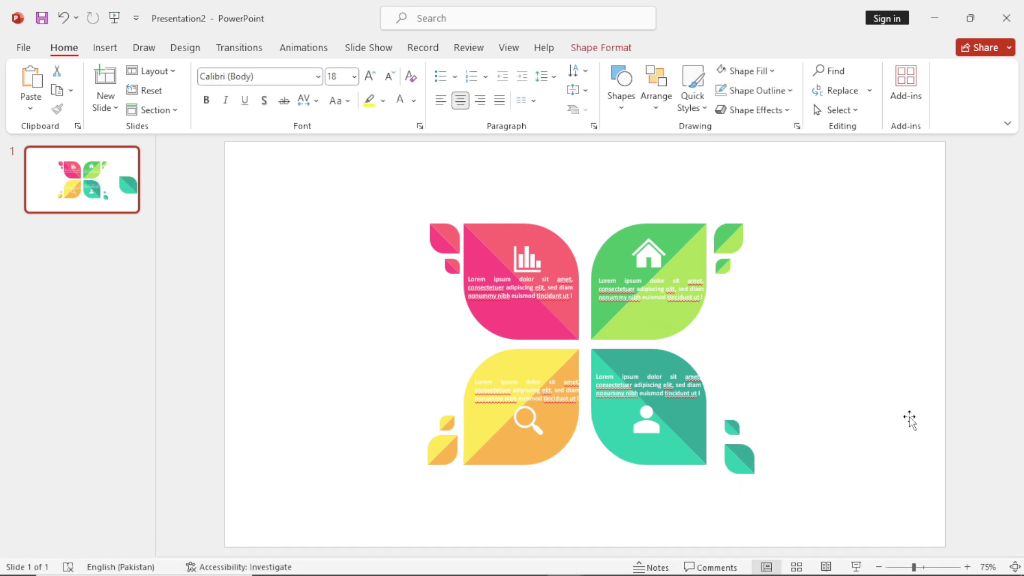
{"action": "key", "text": "ctrl+v"}
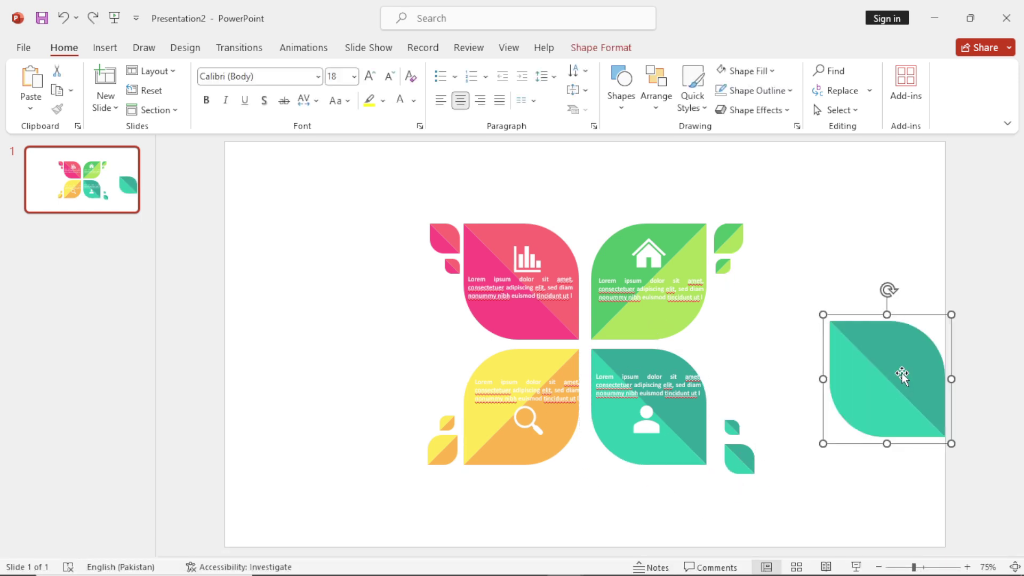
{"action": "key", "text": "Delete"}
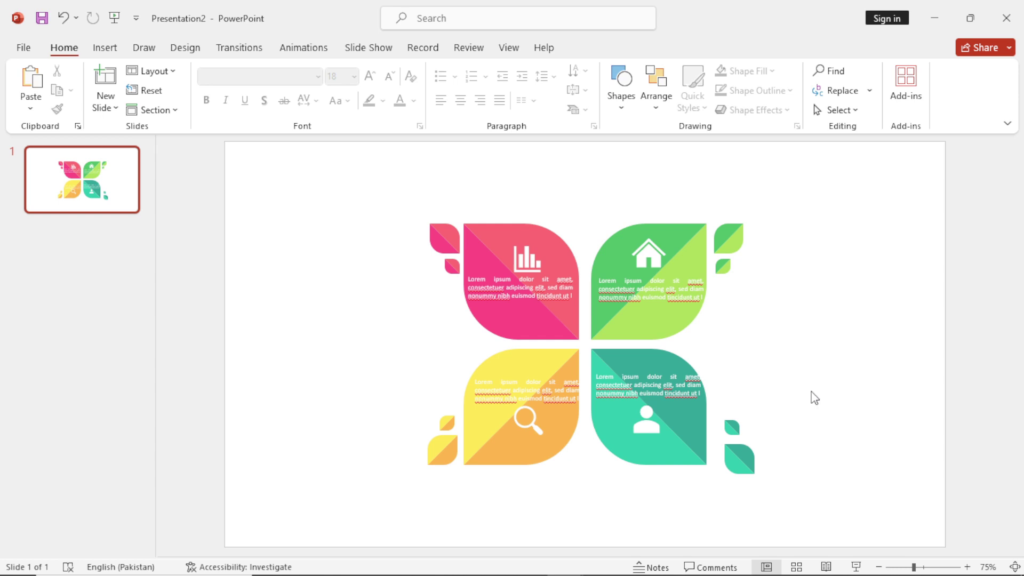